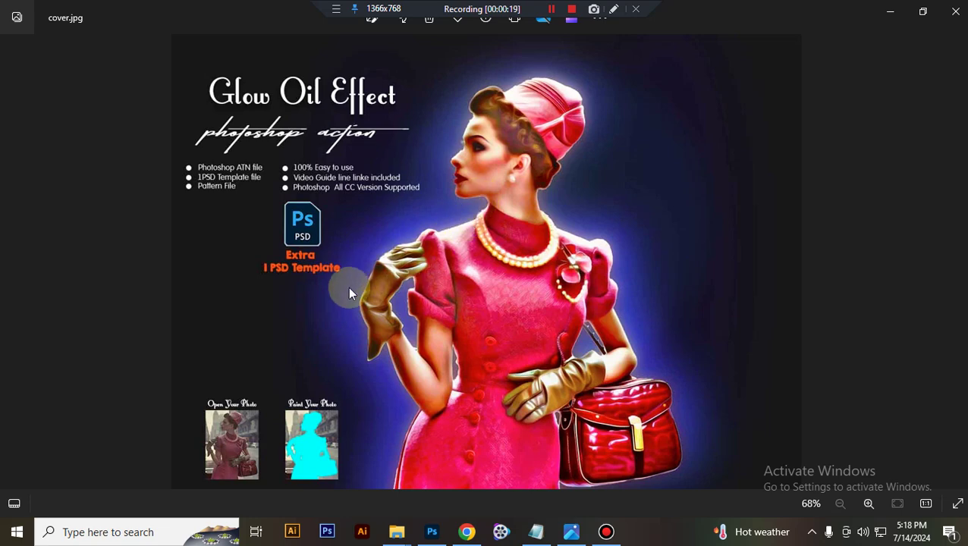
Load the For CC Glow Oil Effect action file into Photoshop.
left_click(429, 533)
mouse_move(396, 531)
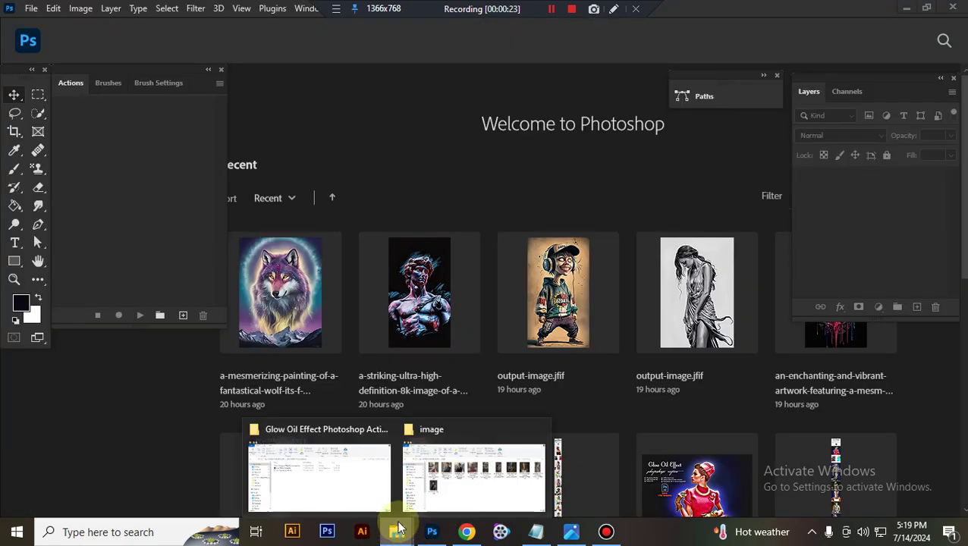
left_click(329, 478)
left_click(296, 210)
left_click(300, 199)
double_click(302, 199)
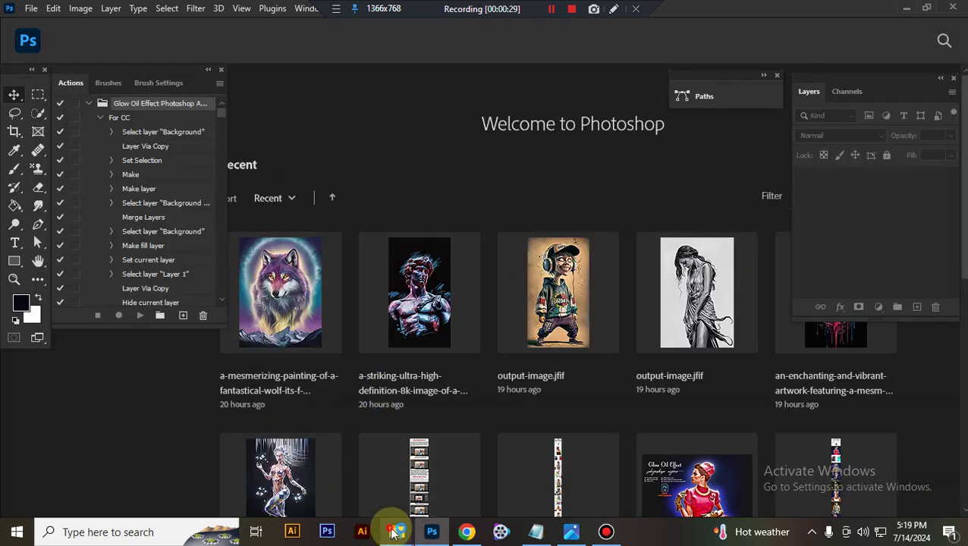
Load the Glow Patterns (load me first) pattern file into Photoshop.
mouse_move(393, 527)
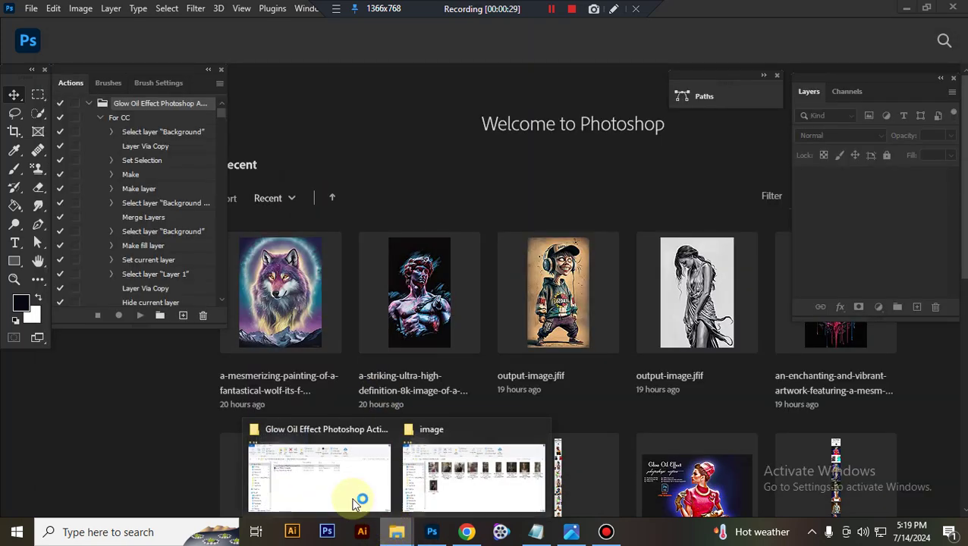
left_click(349, 498)
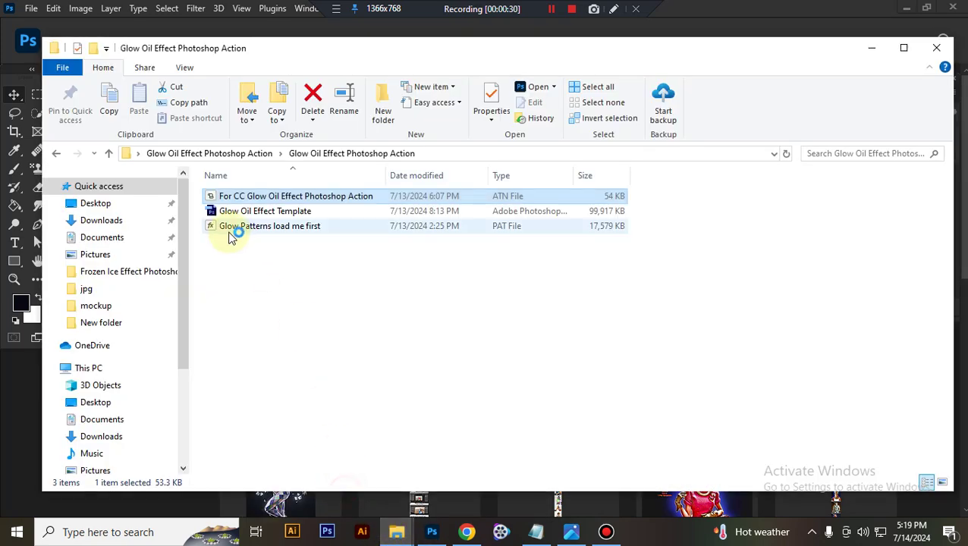
left_click(285, 229)
double_click(285, 229)
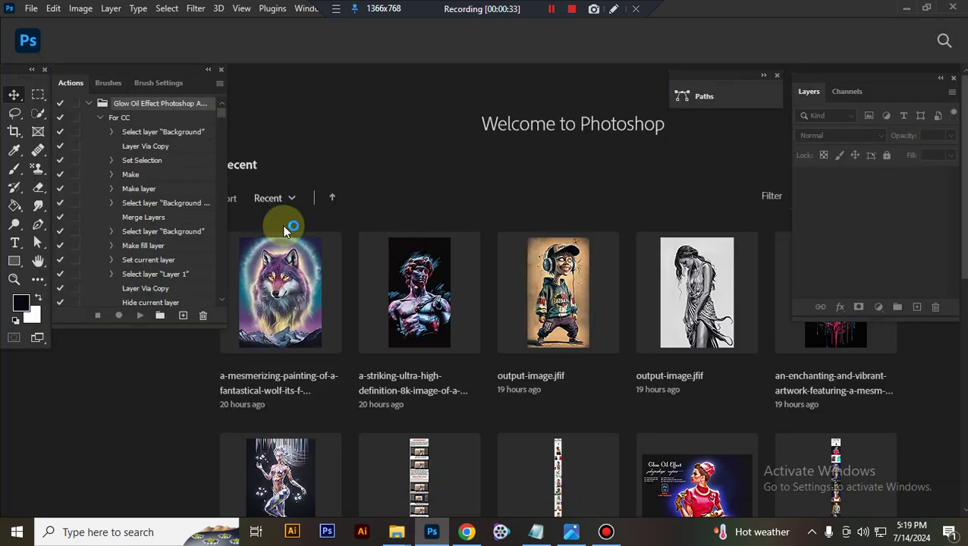
left_click(482, 470)
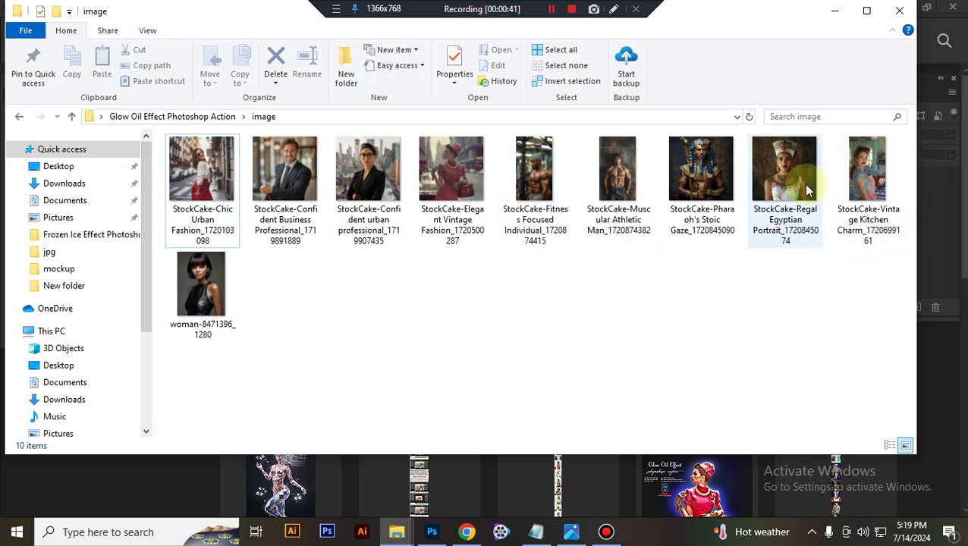
Drag the StockCake Regal Egyptian Portrait JPG onto Photoshop to open it.
left_click(786, 241)
left_click_drag(785, 241, 513, 309)
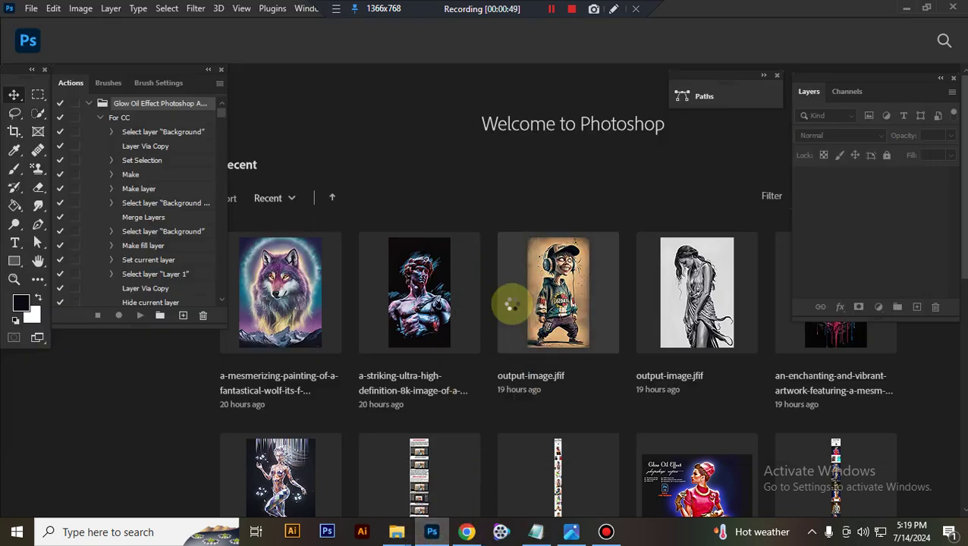
left_click_drag(511, 304, 510, 304)
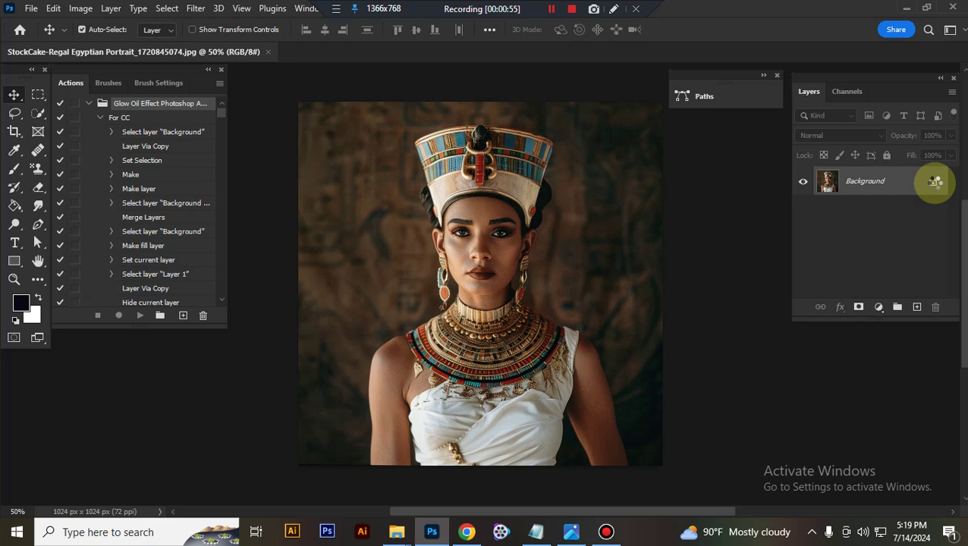
Confirm RGB 8-bit mode, then auto-select the woman with Quick Selection's Select Subject.
left_click(81, 16)
mouse_move(85, 25)
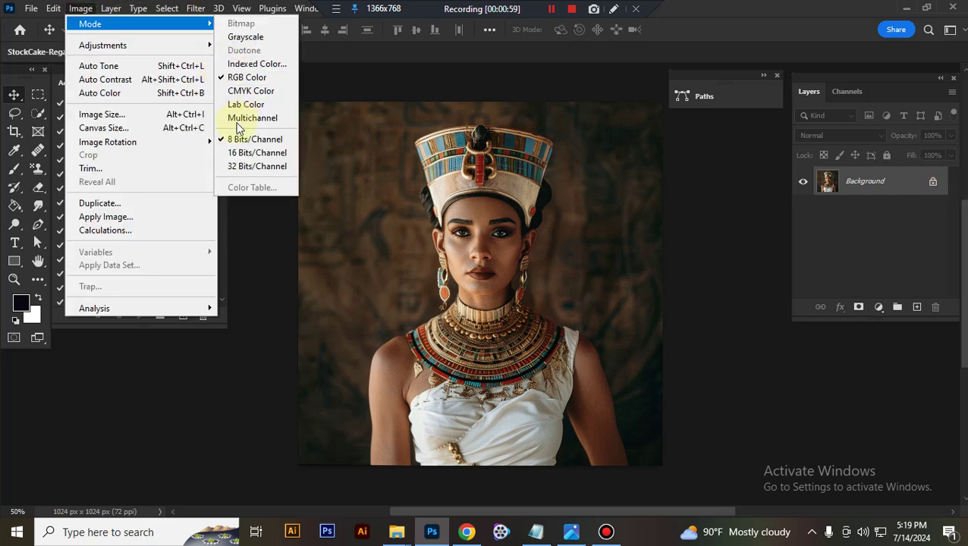
left_click(38, 113)
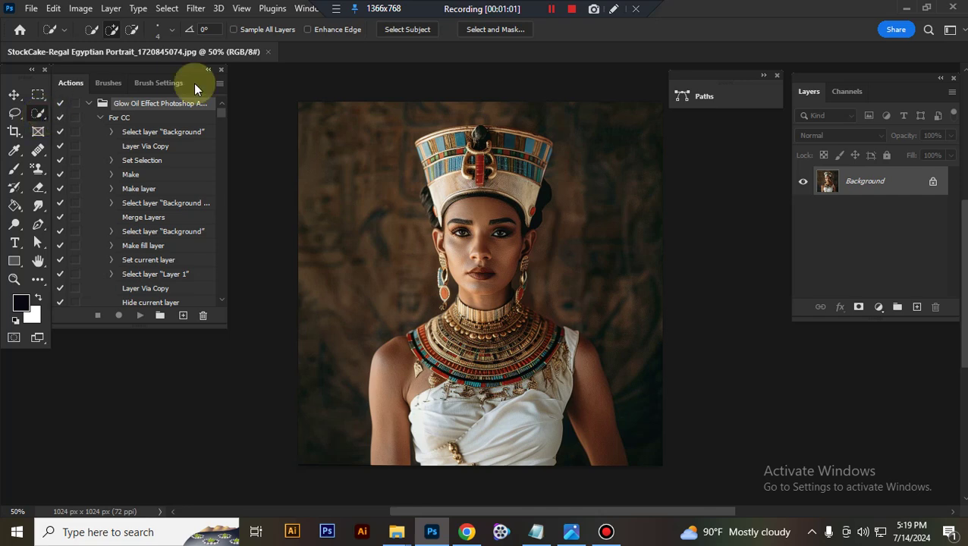
left_click(404, 31)
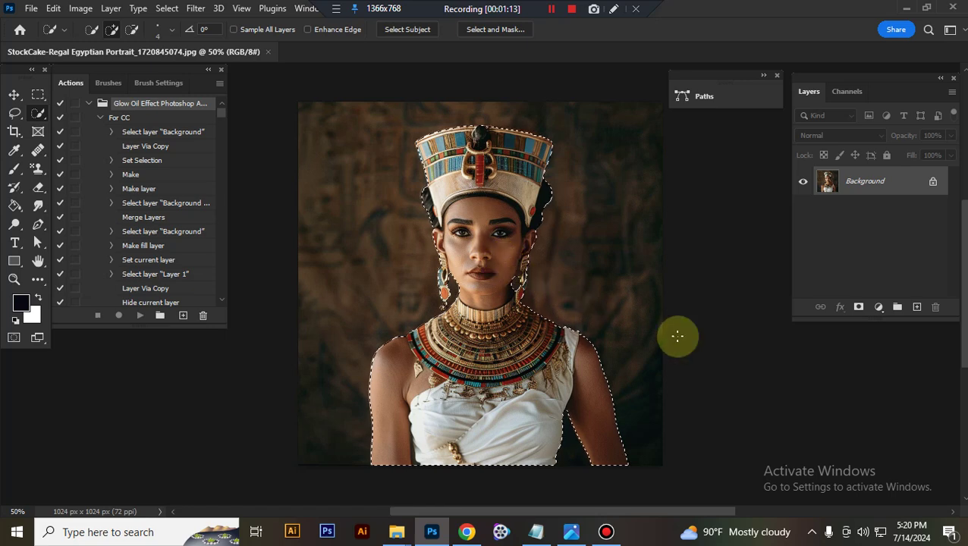
Add a new empty layer above the photo and name it 'paint'.
left_click(916, 306)
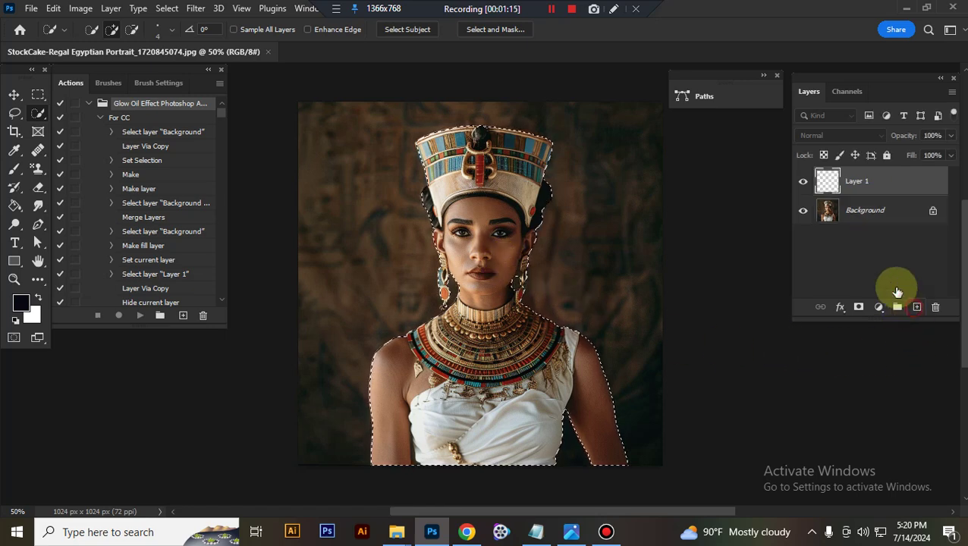
double_click(856, 181)
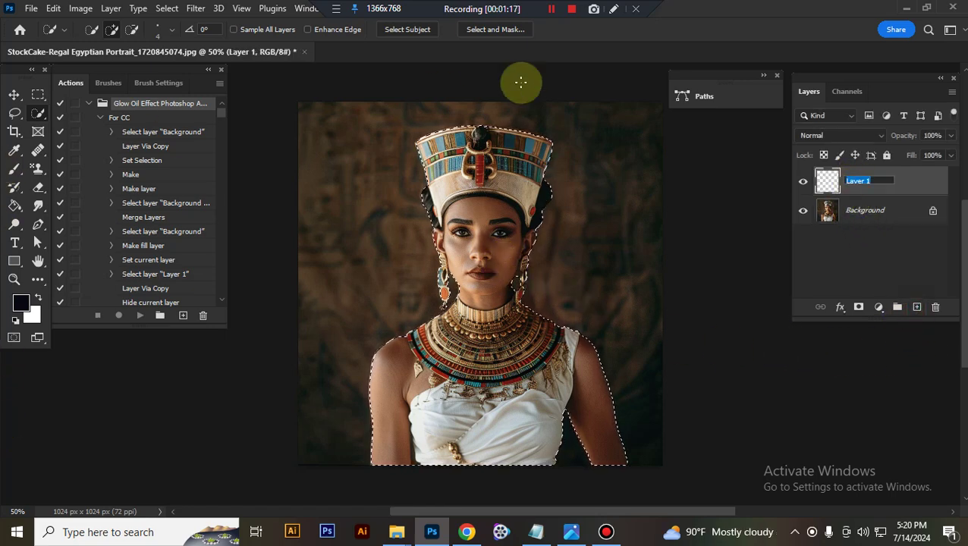
type("Da")
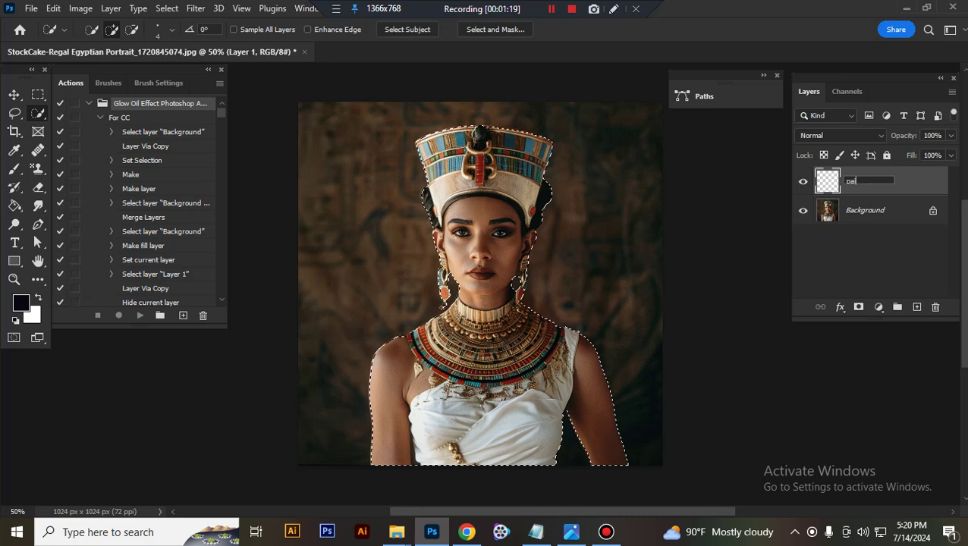
type("int")
left_click(904, 188)
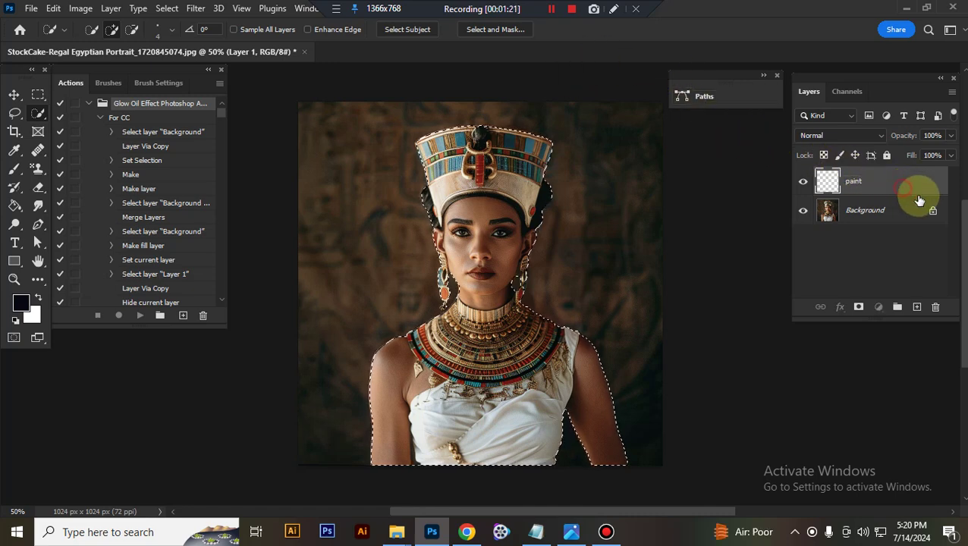
Fill the selected woman with pure red #ff0000 and deselect.
left_click(21, 302)
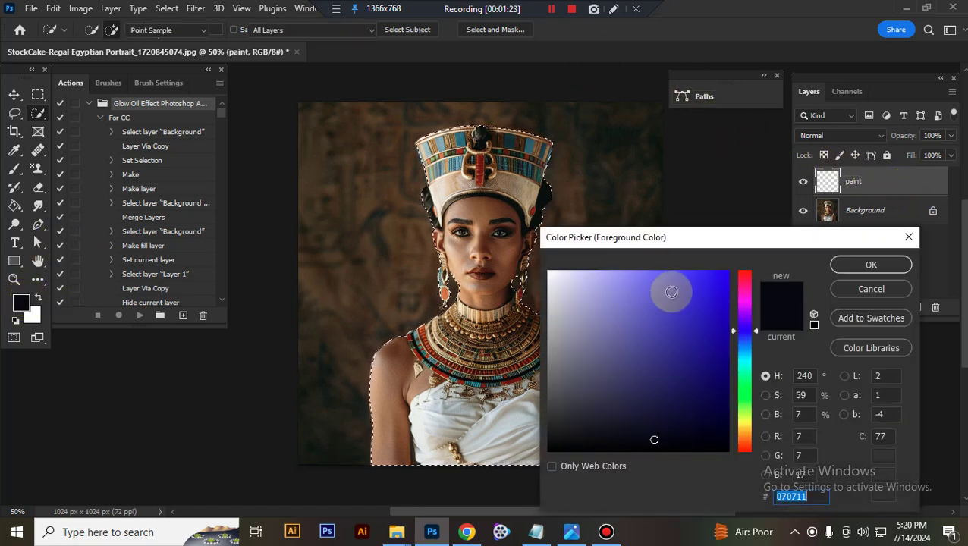
left_click_drag(734, 292, 819, 227)
left_click(728, 275)
left_click(869, 266)
key("w")
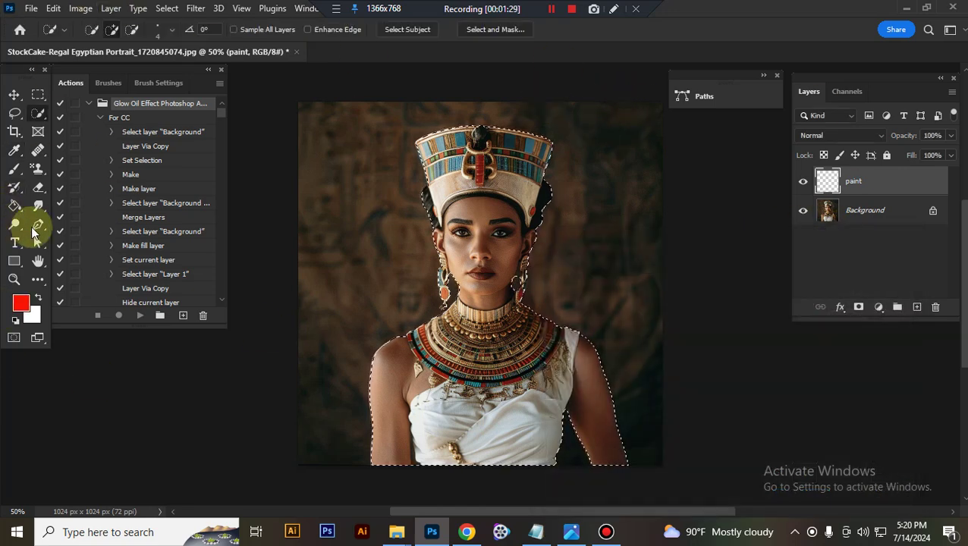
left_click(14, 206)
left_click(475, 286)
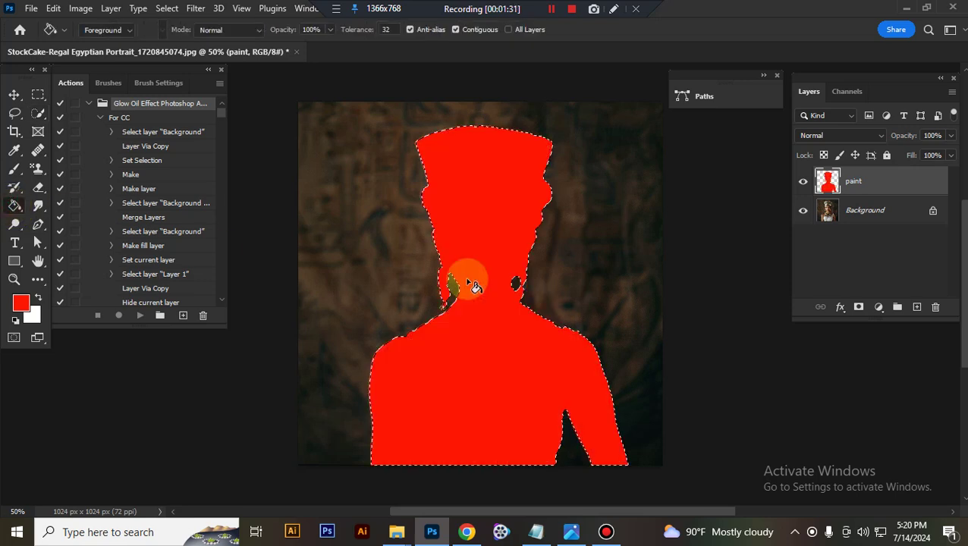
key("ctrl+d")
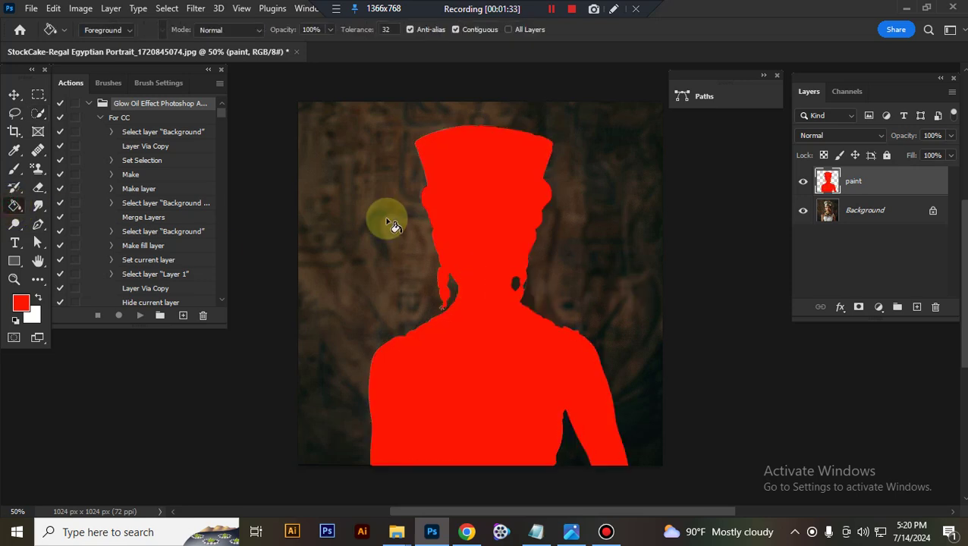
Crop the canvas to 3000 × 2000 px at 72 ppi, framing the headdress and figure.
left_click(14, 133)
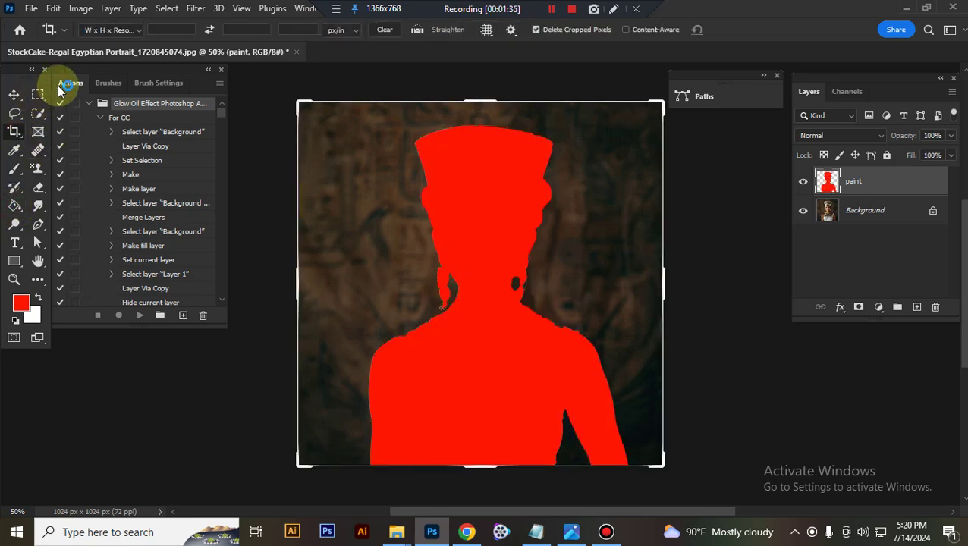
left_click(174, 32)
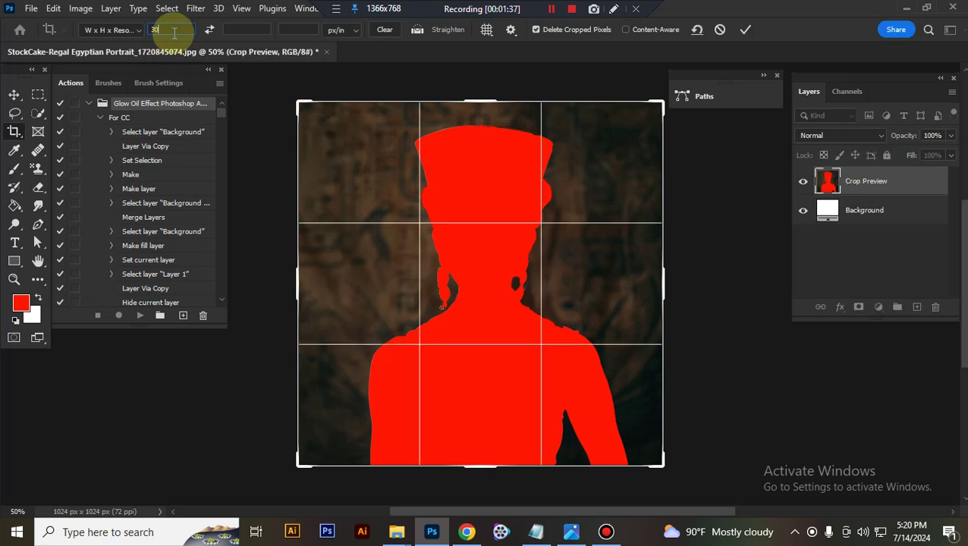
type("3000")
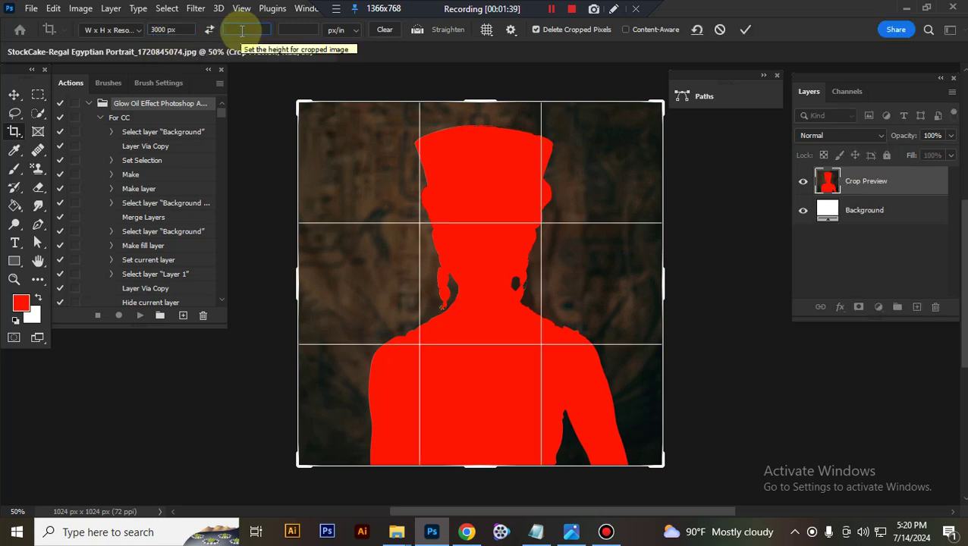
type("2000")
left_click(304, 29)
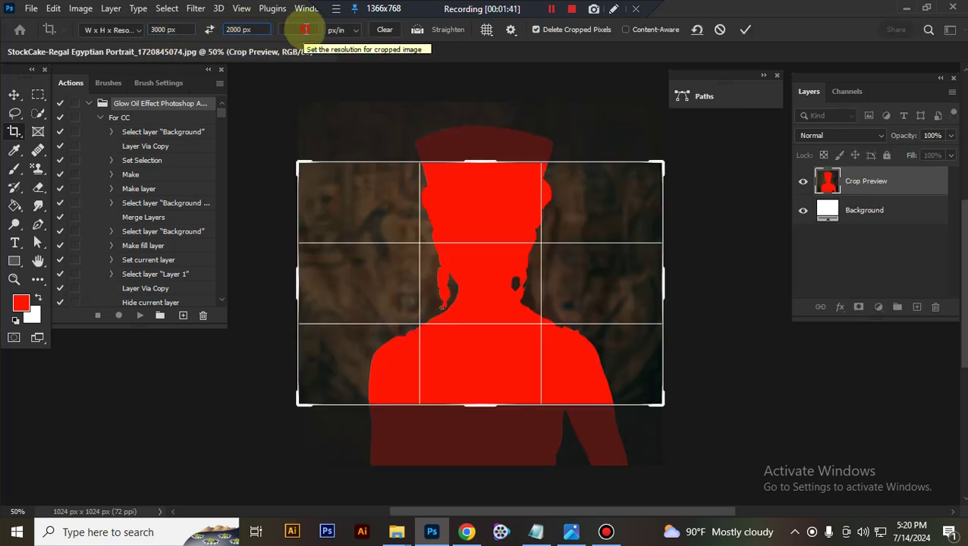
type("72")
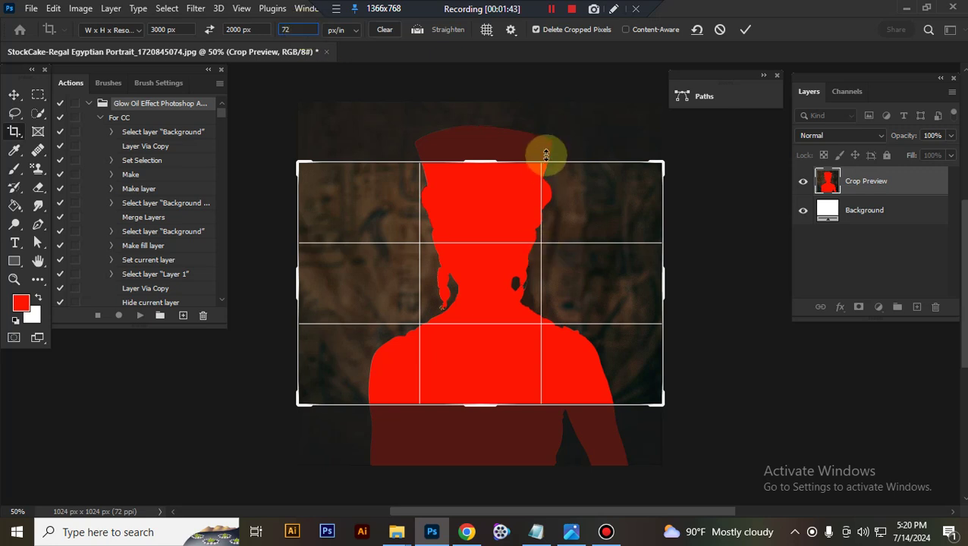
left_click_drag(474, 407, 479, 433)
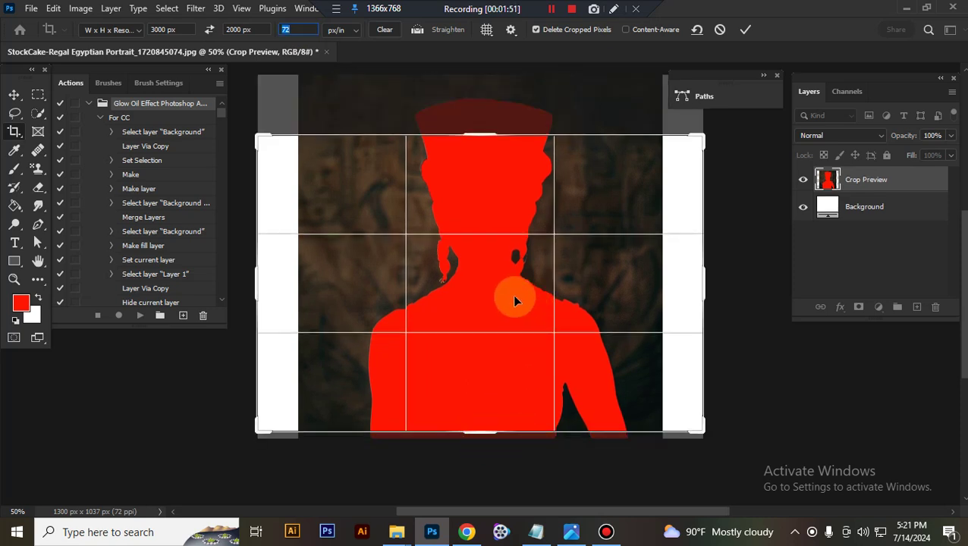
left_click_drag(514, 300, 506, 301)
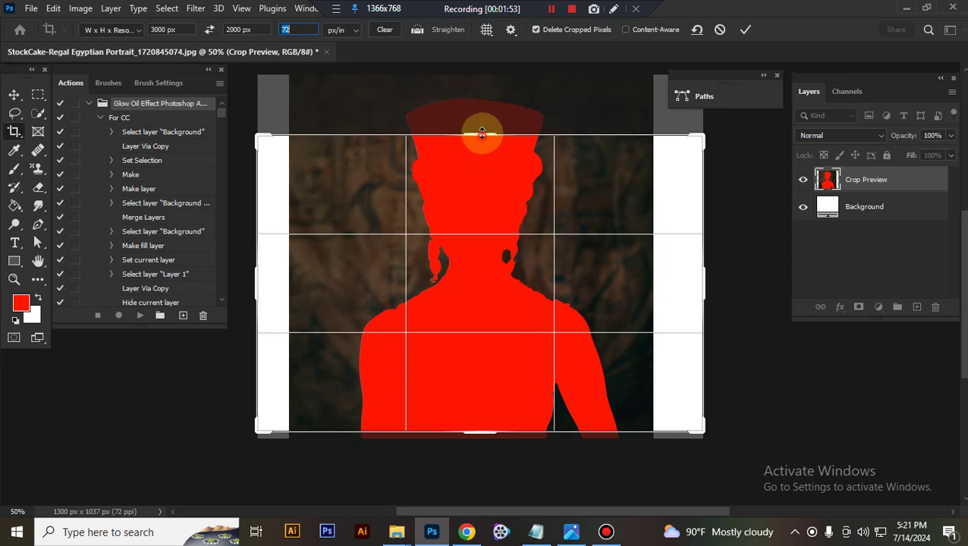
left_click_drag(482, 125, 481, 104)
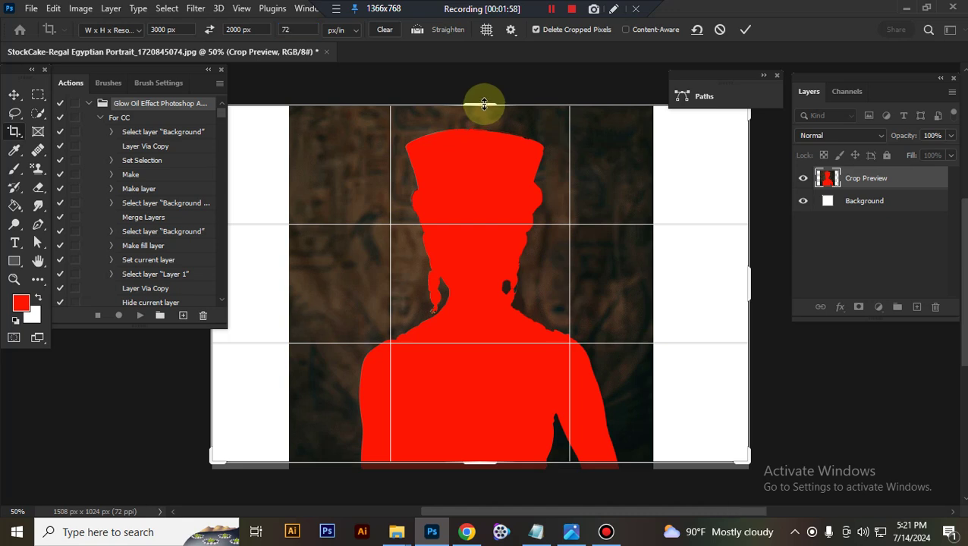
key("Return")
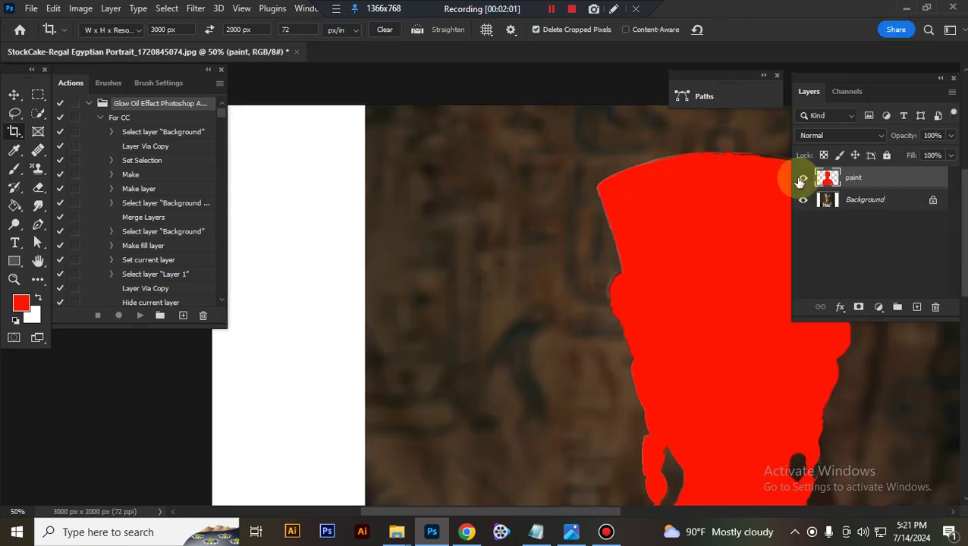
Hide the paint layer and play the For CC Glow Oil action with the Move tool active.
left_click(802, 177)
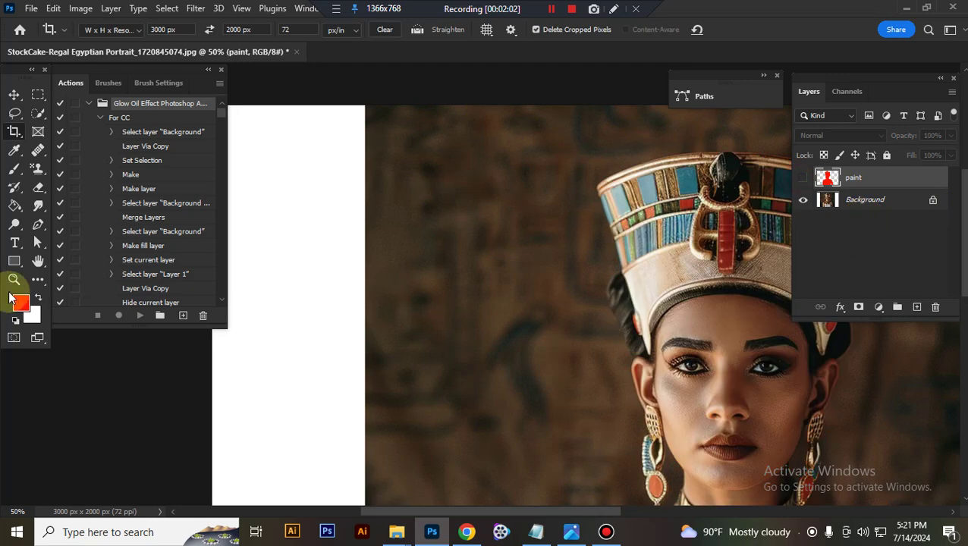
left_click(14, 95)
left_click(122, 119)
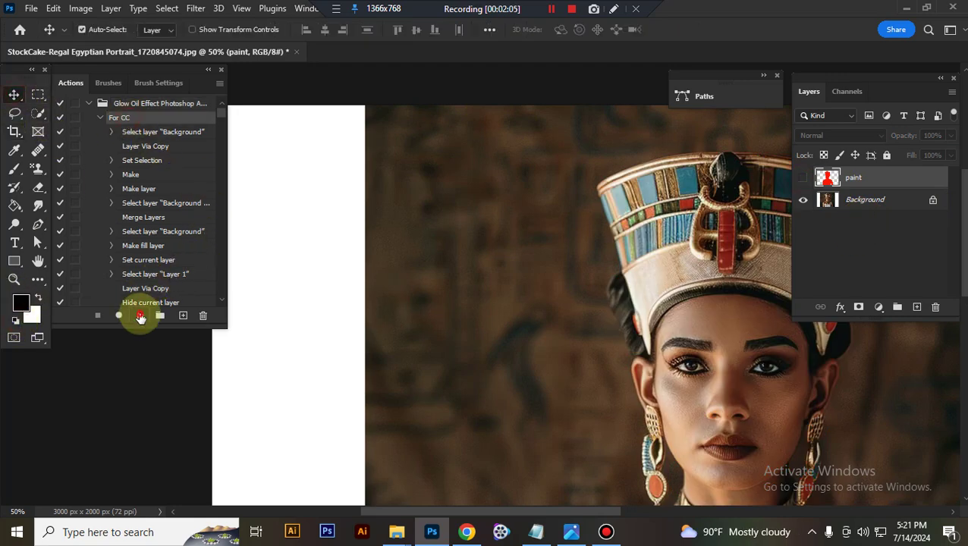
left_click(140, 314)
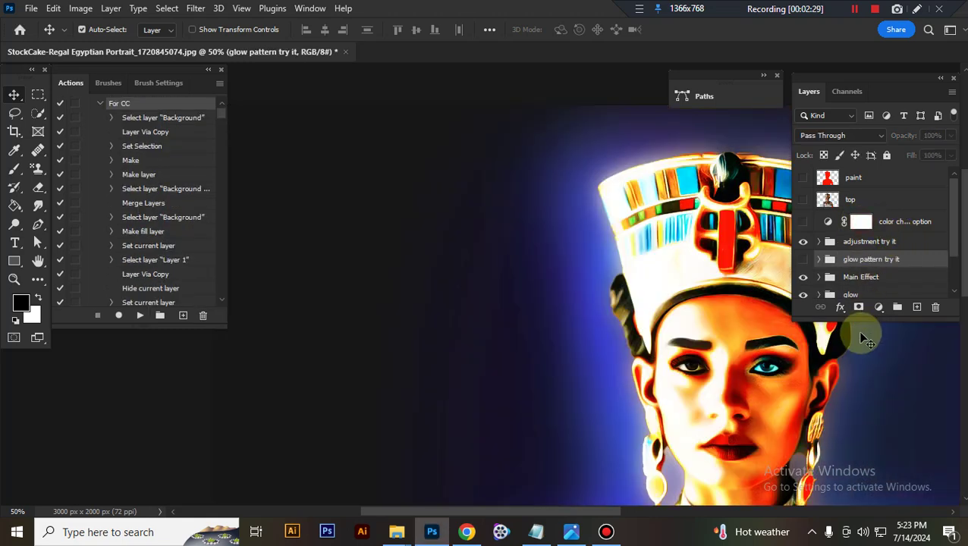
Pan and zoom out to 25% so the whole glowing portrait is visible.
left_click_drag(725, 395, 705, 322)
key("ctrl+plus")
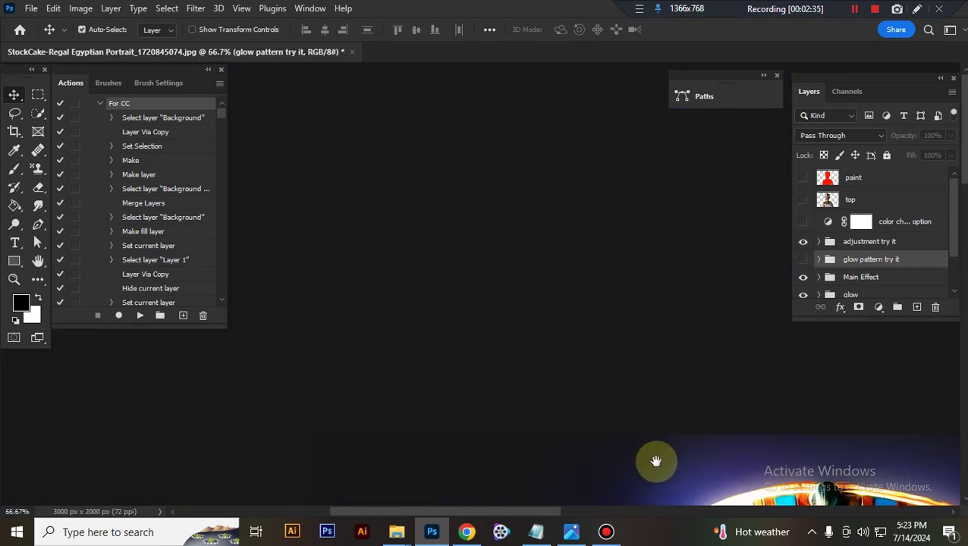
left_click_drag(666, 471, 603, 335)
key("ctrl+minus")
key("ctrl+minus")
key("ctrl+minus")
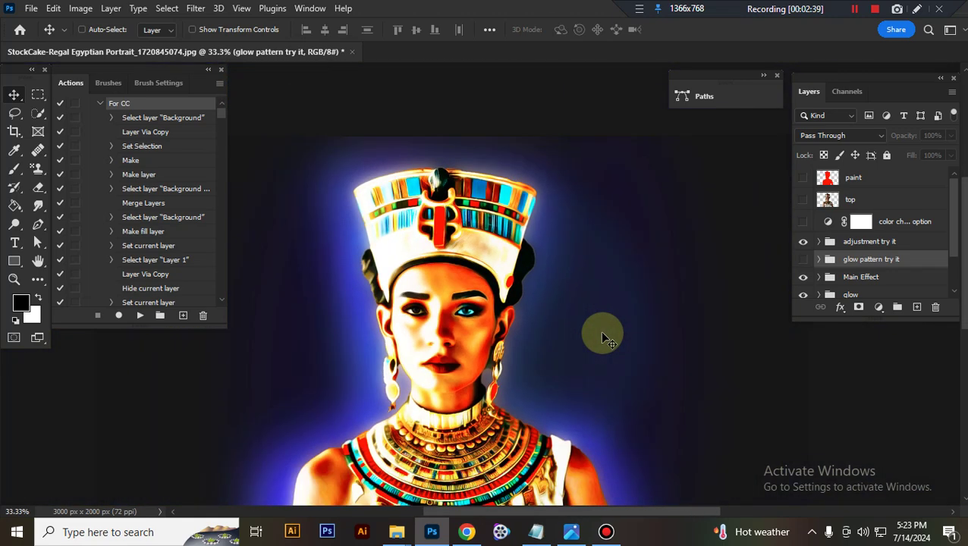
scroll(601, 337, "down", 5)
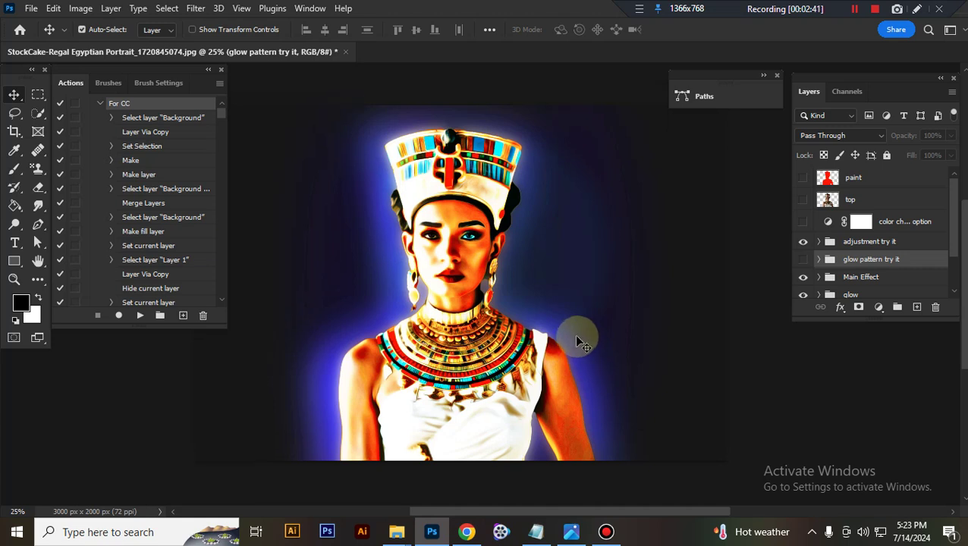
Enable the color change option gradient map and try blue-yellow, cyan-pink, dark blue, blue-cyan presets.
left_click(911, 227)
left_click(804, 224)
double_click(830, 226)
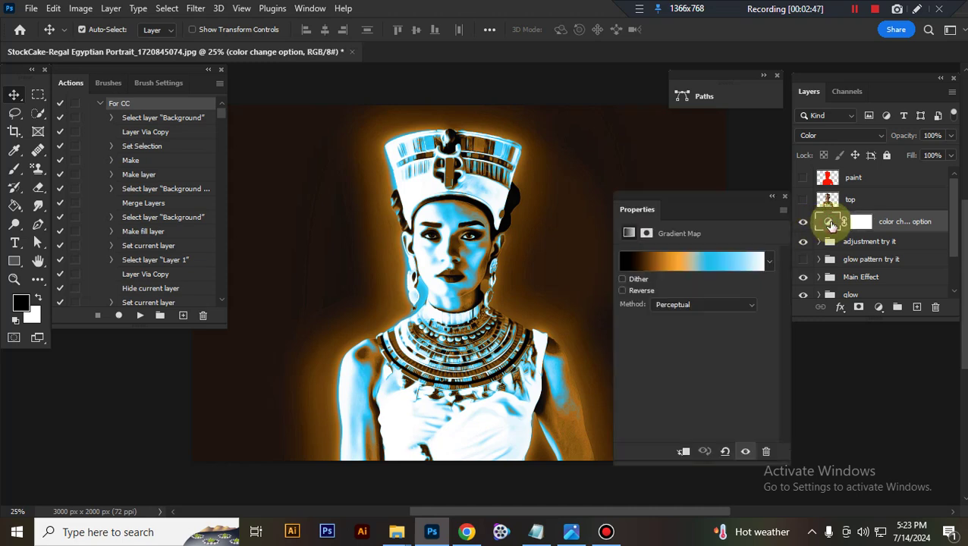
left_click(766, 264)
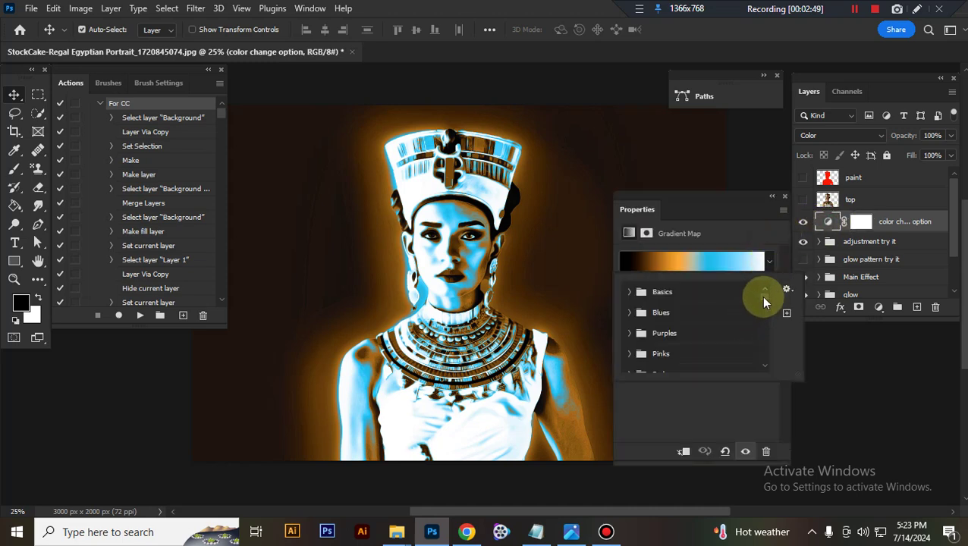
scroll(762, 298, "down", 6)
left_click(727, 325)
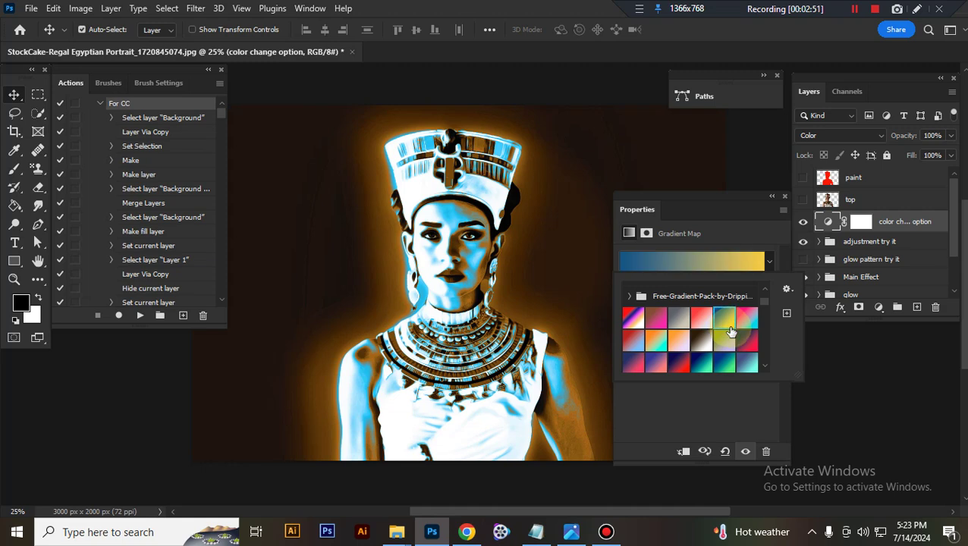
left_click(748, 322)
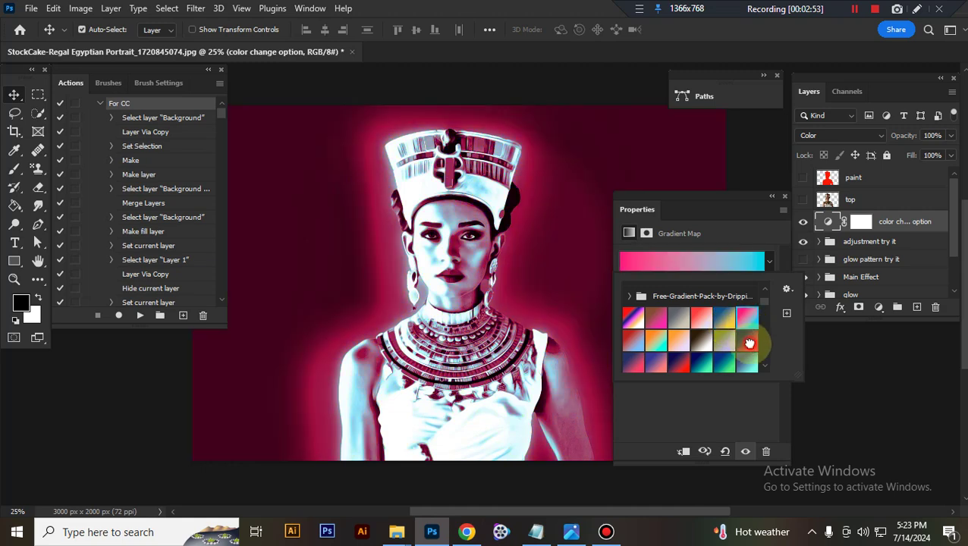
left_click(747, 346)
scroll(747, 345, "down", 2)
left_click(747, 337)
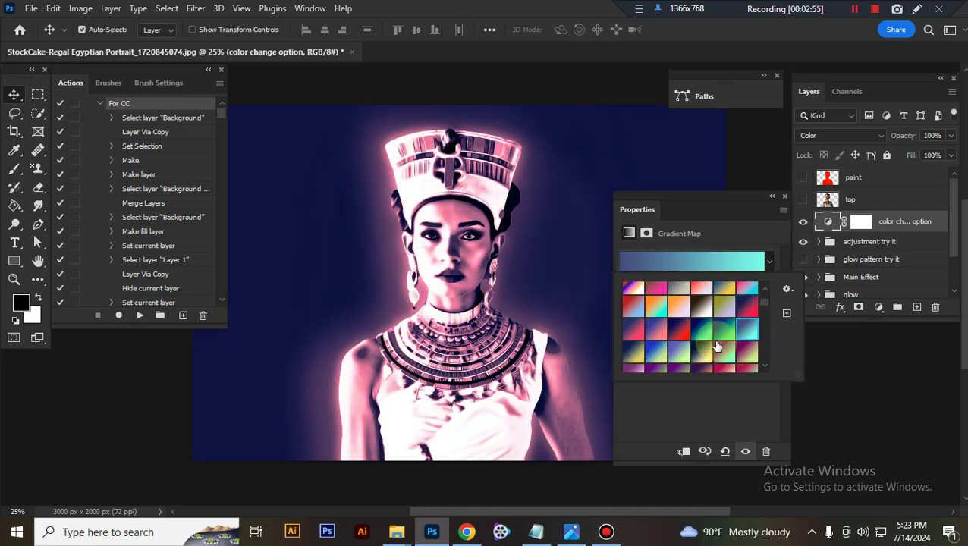
Try rainbow, blue-green, orange-pink and acid presets, settling on the purple-white gradient.
scroll(712, 352, "down", 1)
scroll(711, 355, "down", 6)
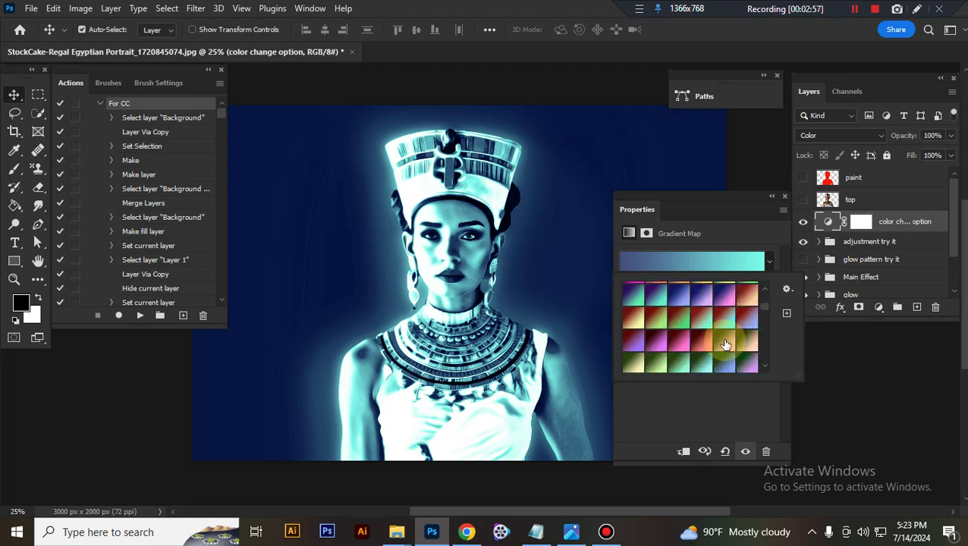
scroll(727, 340, "down", 4)
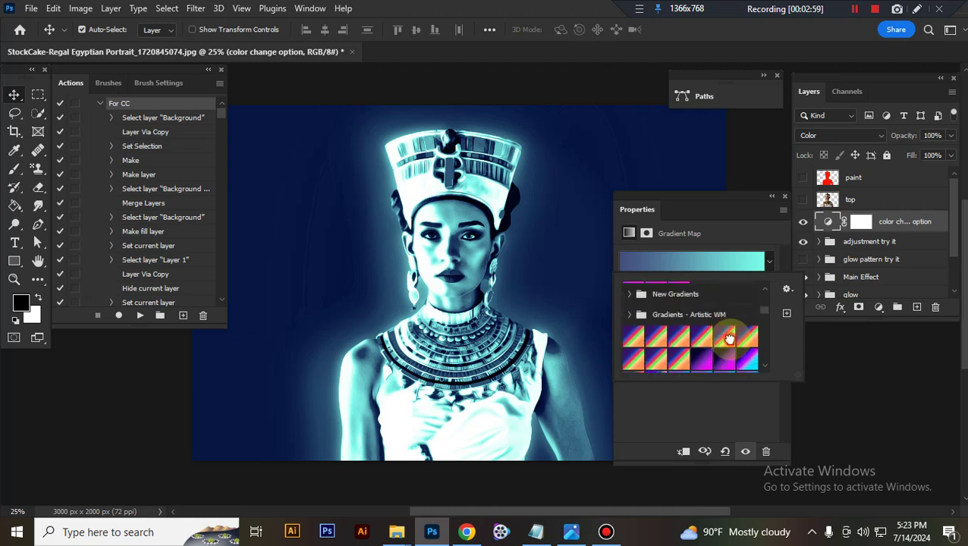
left_click(728, 341)
scroll(731, 343, "down", 4)
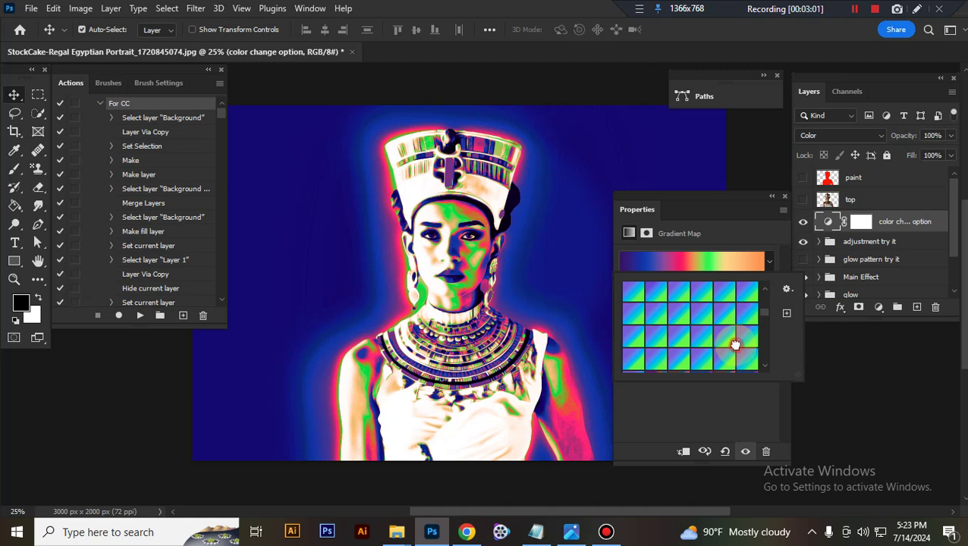
left_click(735, 345)
scroll(735, 347, "down", 5)
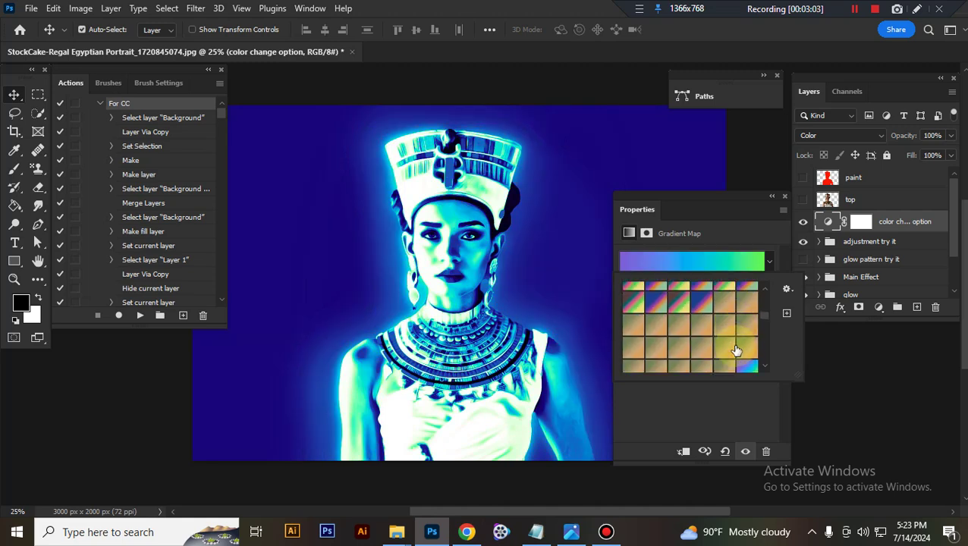
scroll(735, 349, "down", 5)
left_click(732, 345)
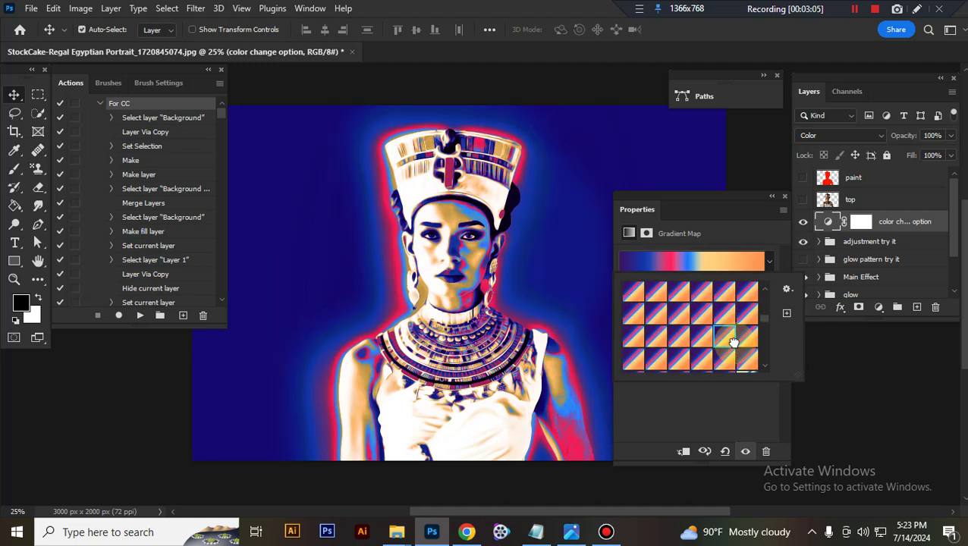
scroll(732, 345, "down", 5)
left_click(719, 332)
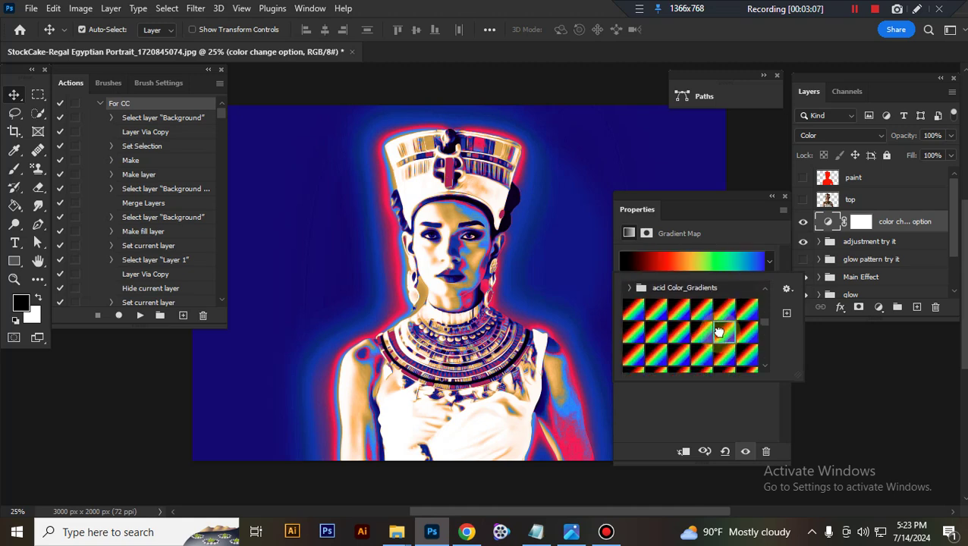
scroll(720, 330, "down", 10)
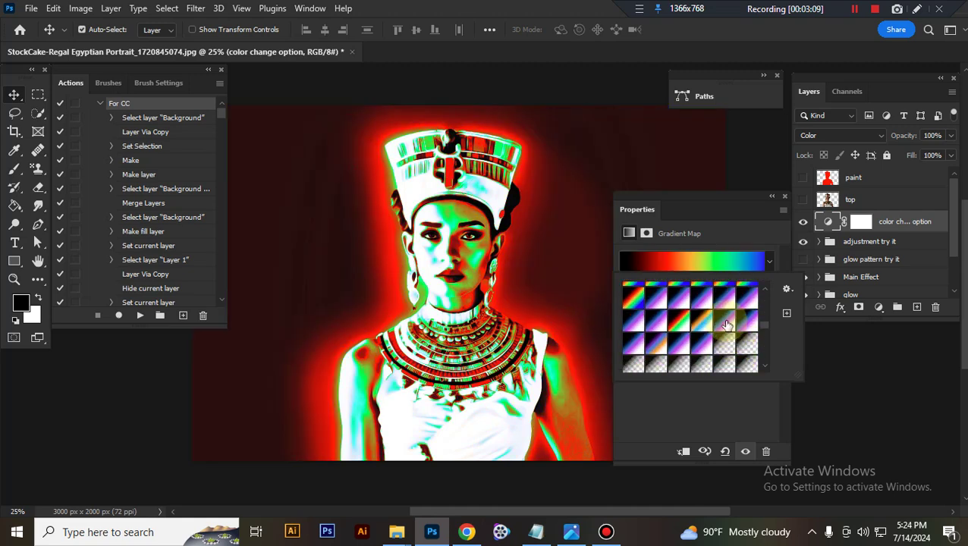
left_click(726, 325)
left_click(735, 392)
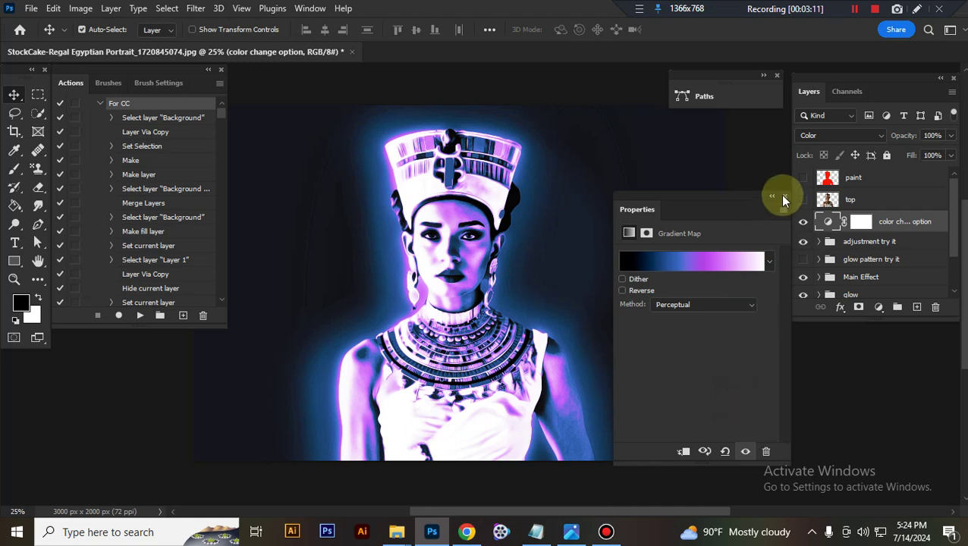
Hide the color change option layer, compare the adjustment try it group on/off, and expand it.
left_click(783, 199)
left_click(802, 221)
left_click(884, 241)
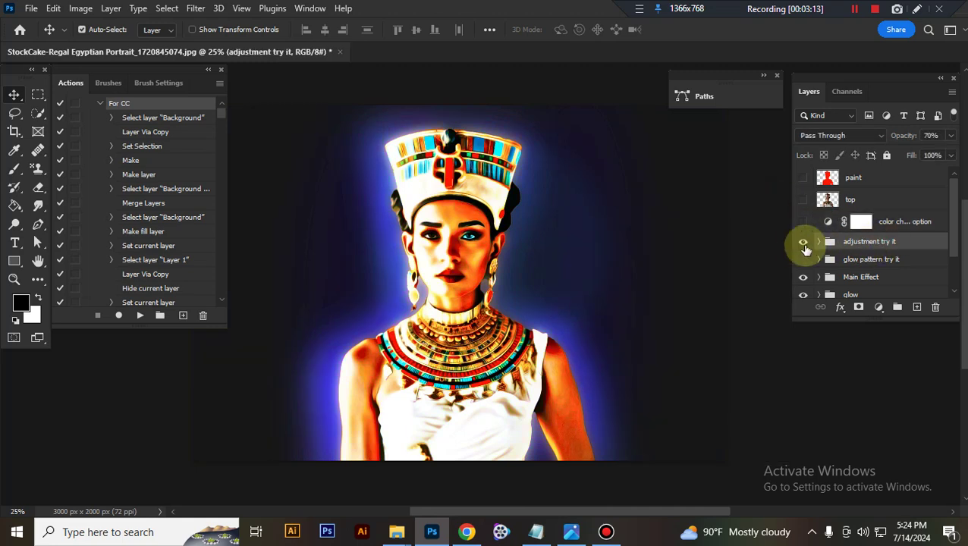
left_click(803, 244)
left_click(803, 244)
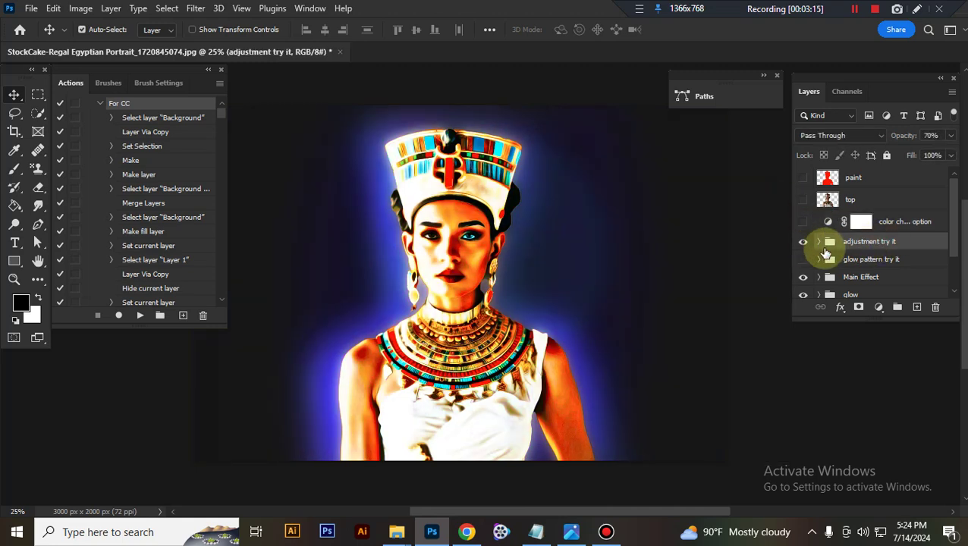
left_click(818, 241)
scroll(819, 258, "down", 3)
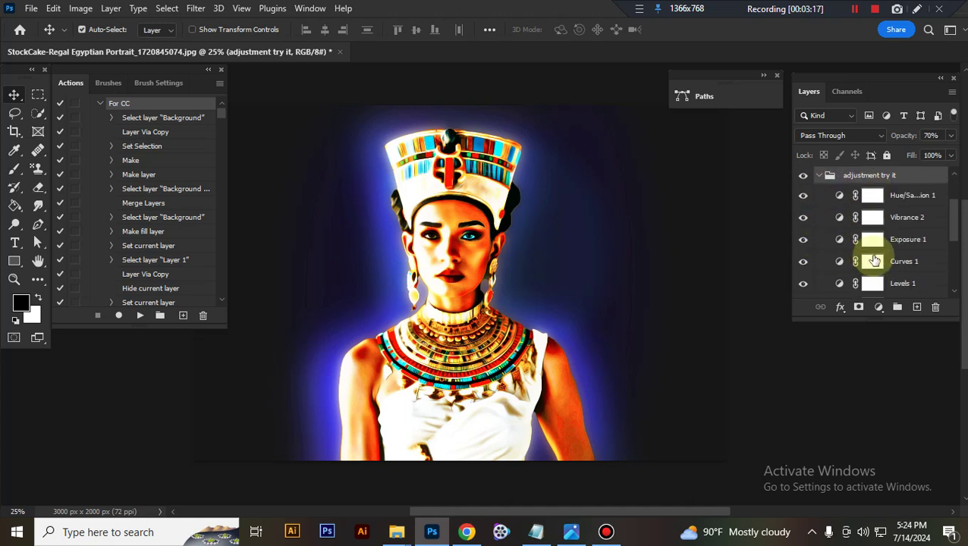
Review Hue/Saturation and Vibrance, set Exposure 1 to +0.16, then review Curves 1 and Levels 1.
left_click(840, 198)
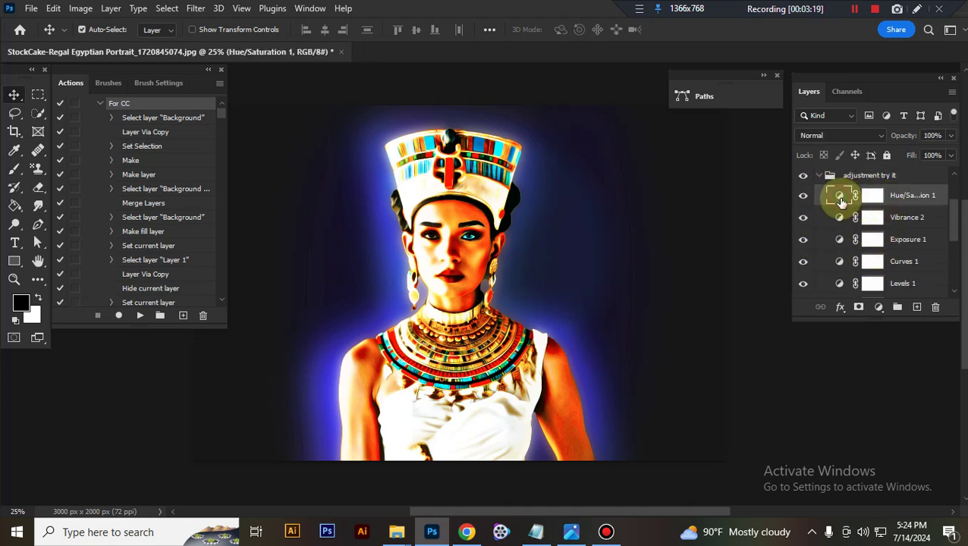
left_click(841, 202)
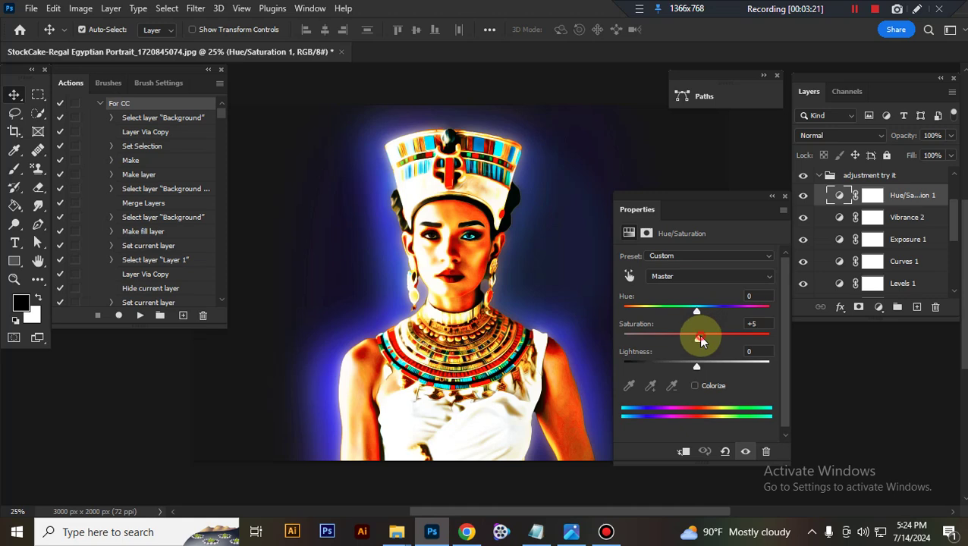
left_click(834, 218)
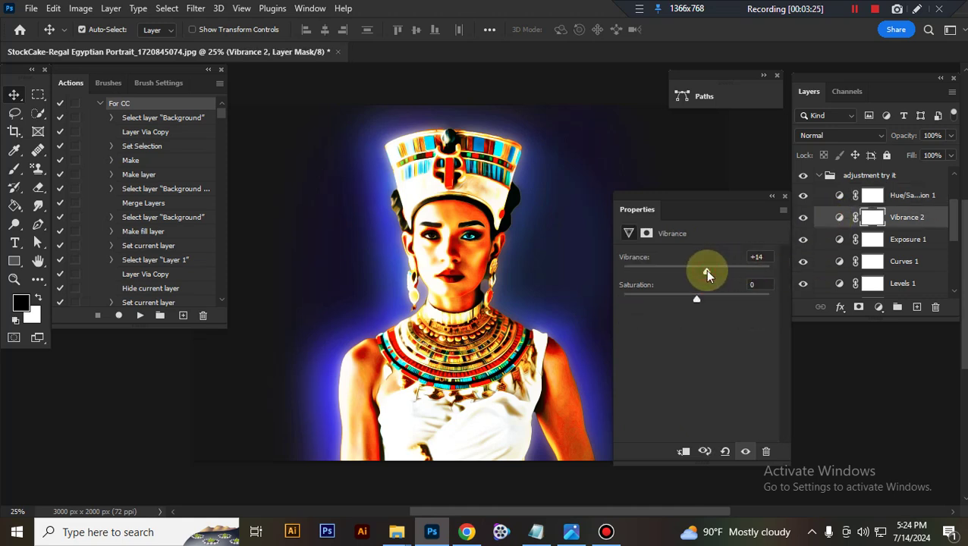
left_click(834, 240)
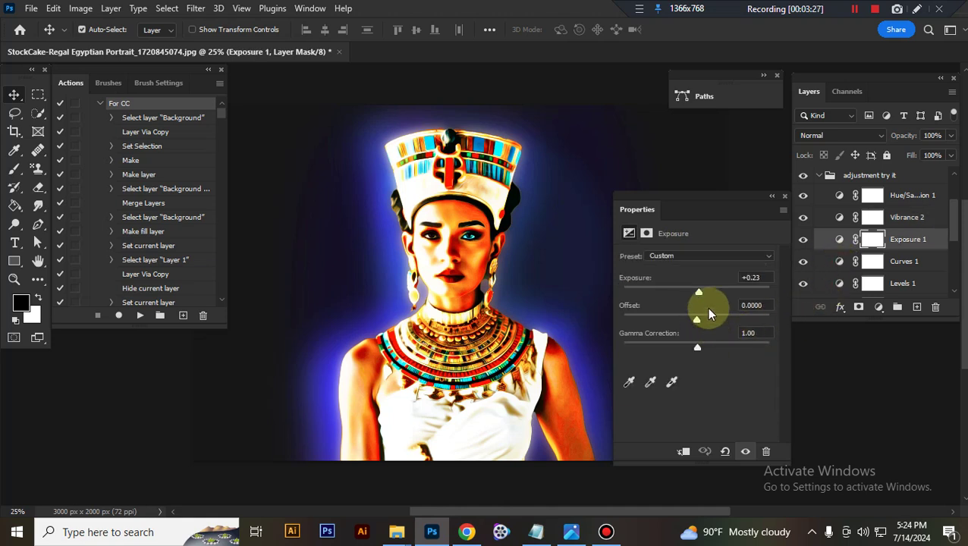
left_click_drag(698, 292, 697, 293)
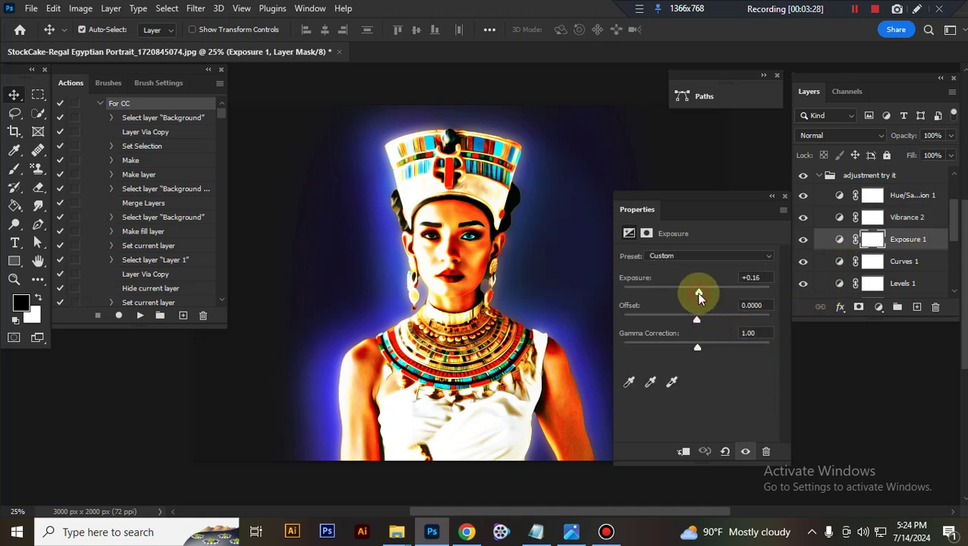
left_click(836, 263)
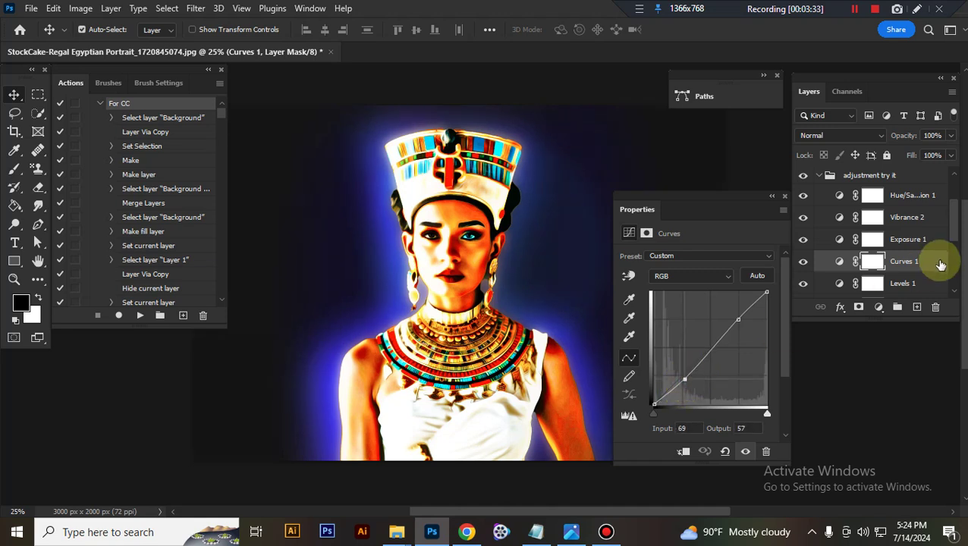
left_click(873, 290)
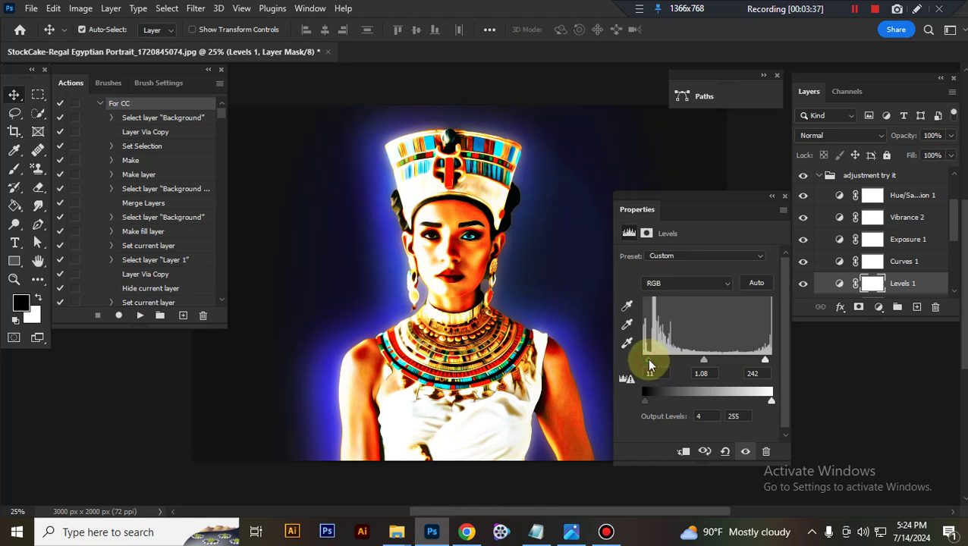
Collapse the adjustment try it group and preview the glow pattern try it rainbow streaks, leaving them off.
left_click(823, 178)
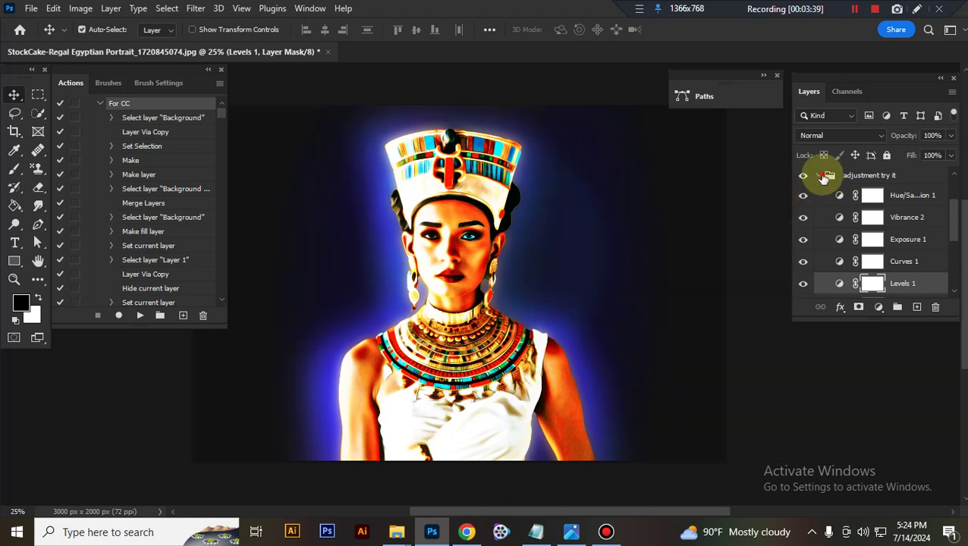
left_click(851, 214)
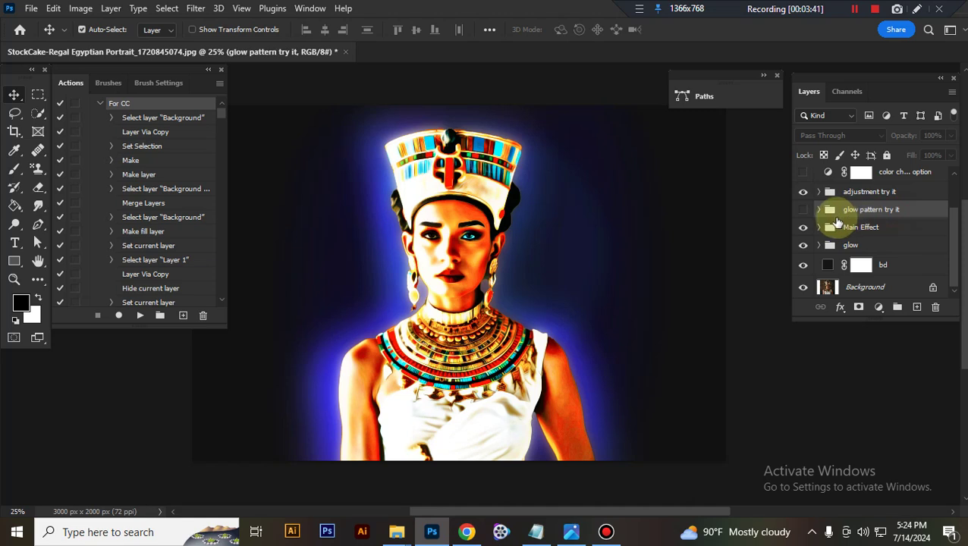
left_click(803, 209)
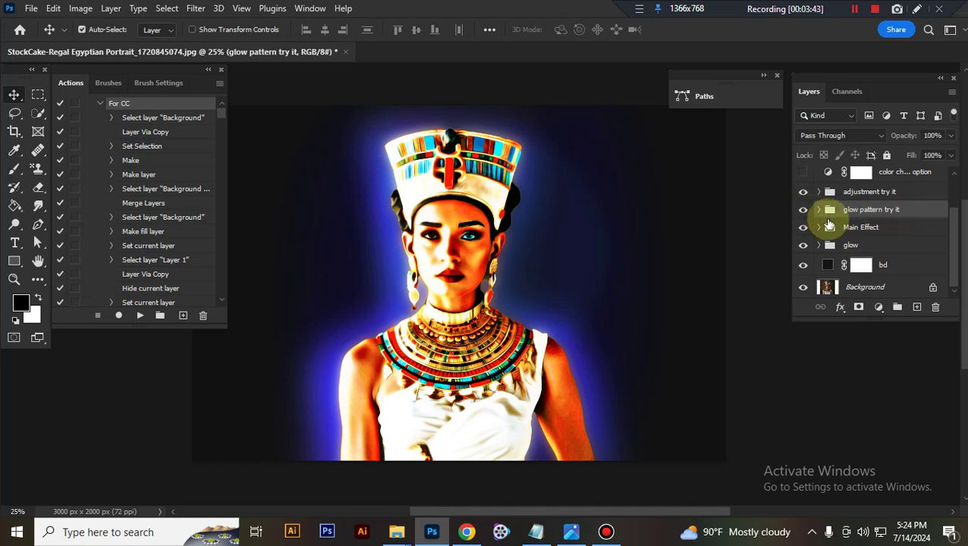
left_click(801, 213)
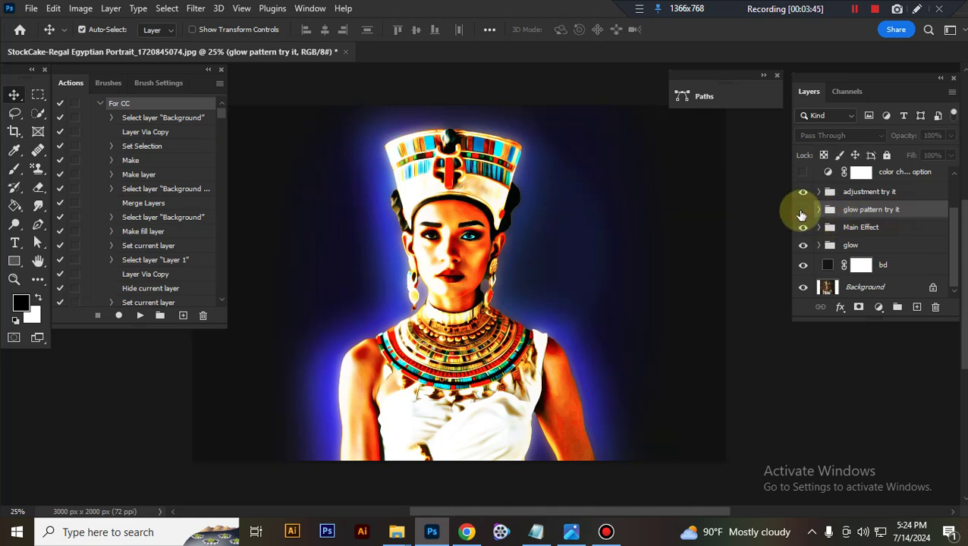
left_click(804, 214)
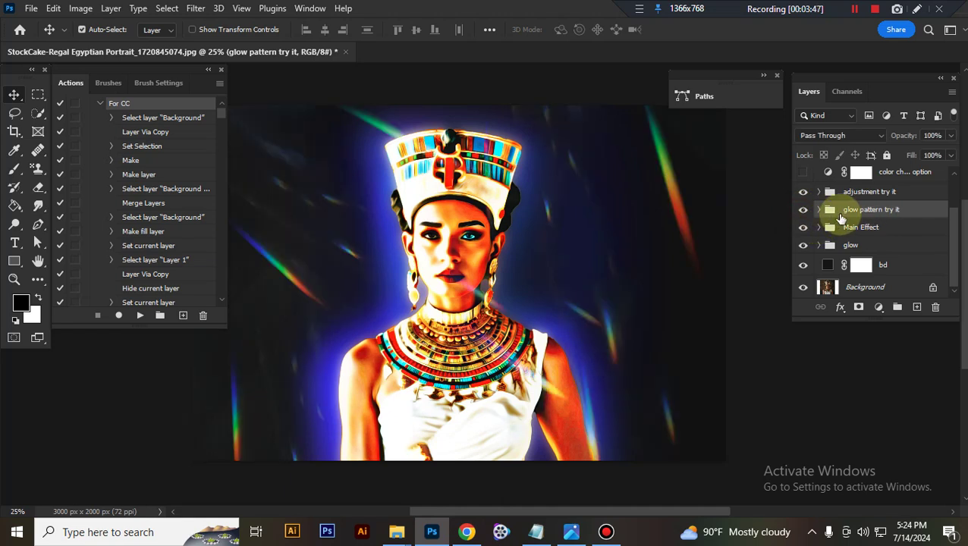
left_click(804, 212)
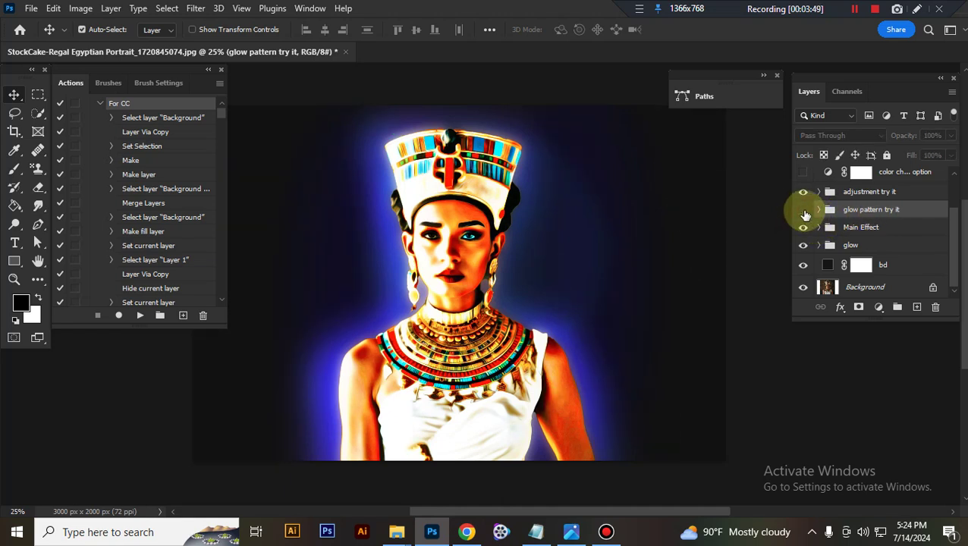
left_click(804, 212)
left_click(804, 214)
left_click(804, 213)
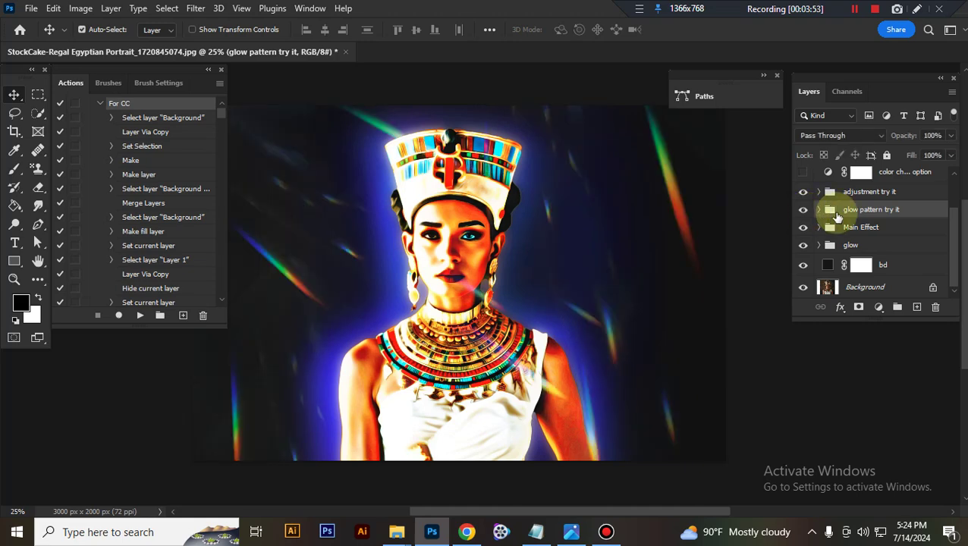
left_click(804, 213)
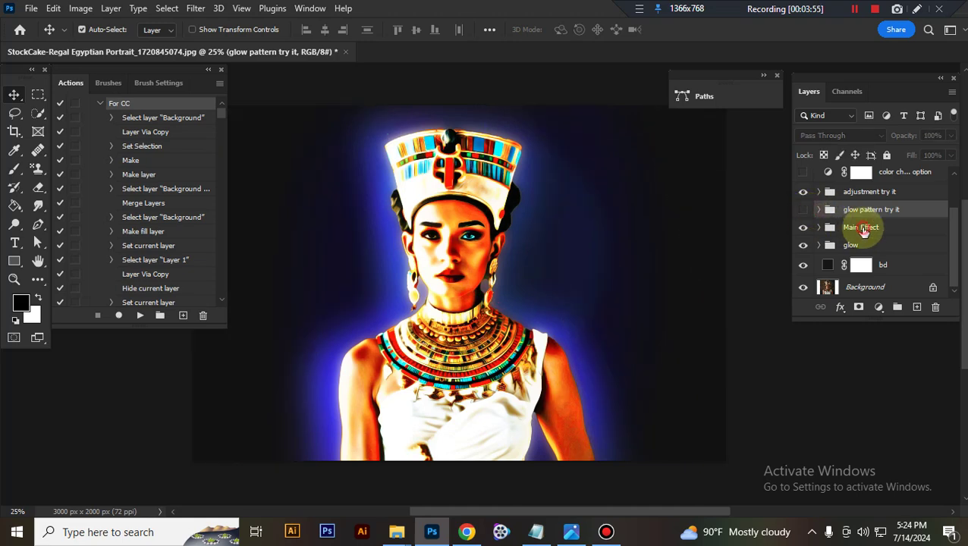
Expand Main Effect and raise the Vibrance 1 saturation to +43.
left_click(858, 227)
left_click(818, 227)
scroll(914, 249, "down", 2)
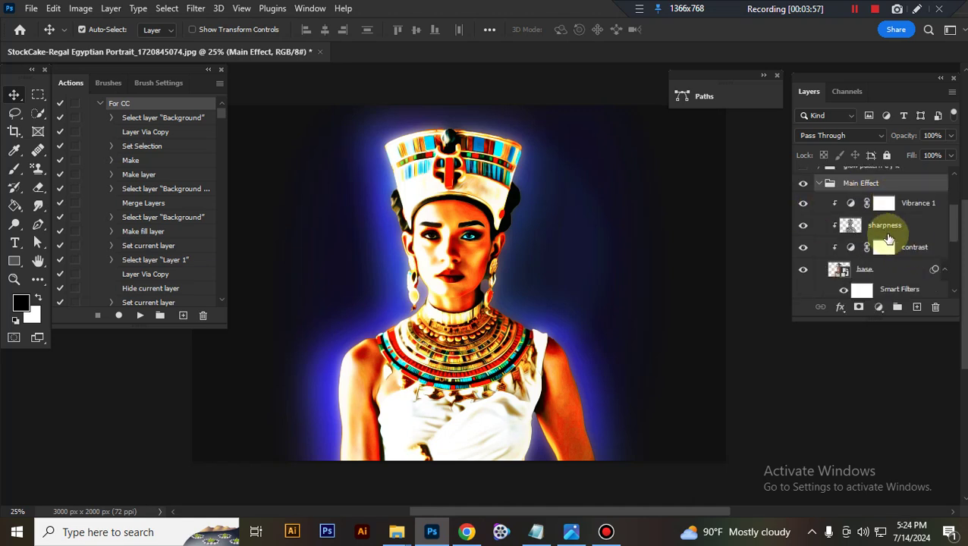
left_click(803, 205)
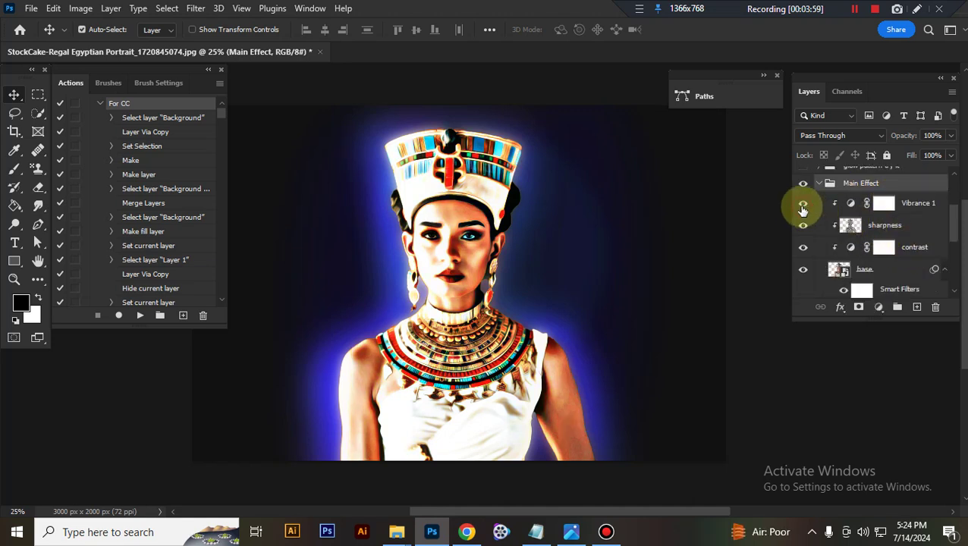
left_click(802, 205)
double_click(850, 205)
mouse_move(731, 295)
left_mouse_down()
mouse_move(756, 293)
mouse_move(741, 304)
left_mouse_up()
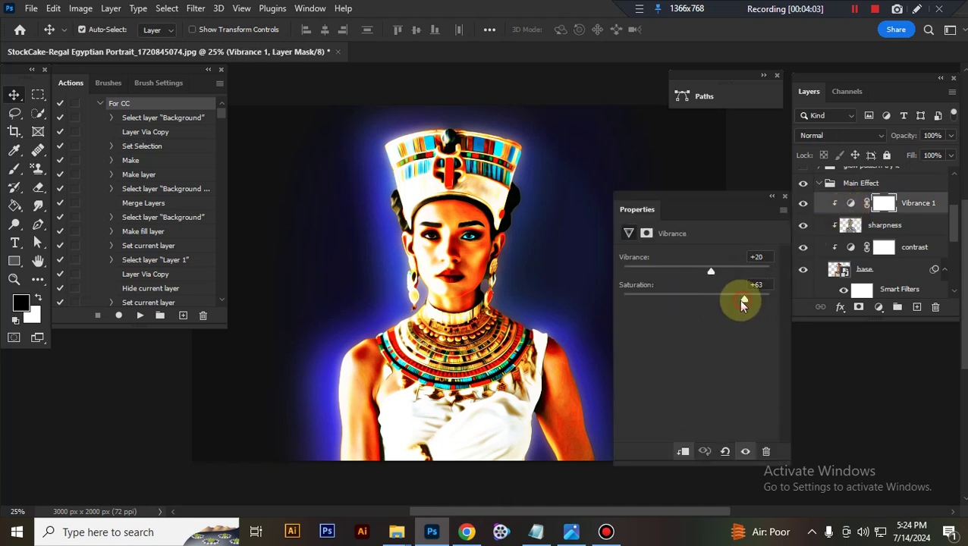
left_click(784, 196)
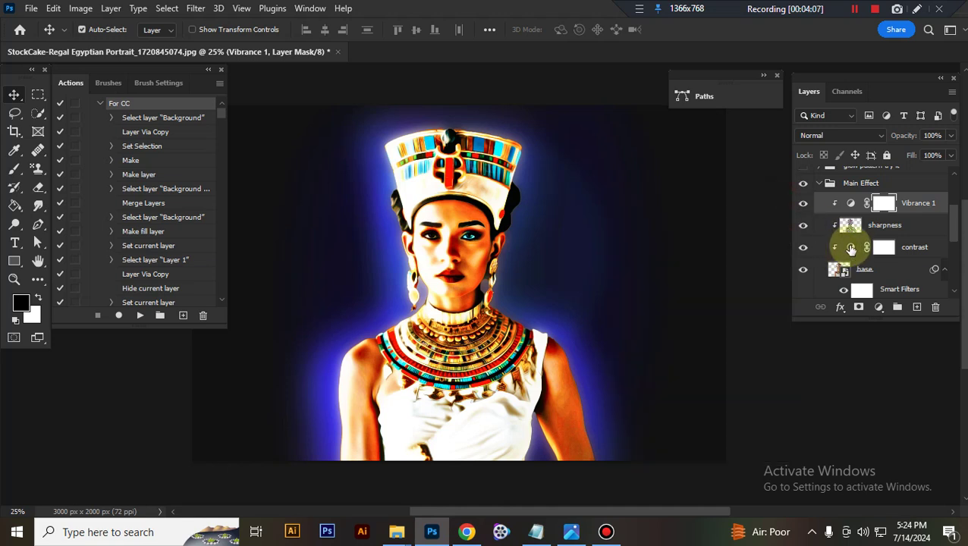
Review the contrast layer's Levels settings and collapse the base layer's smart filters.
double_click(851, 248)
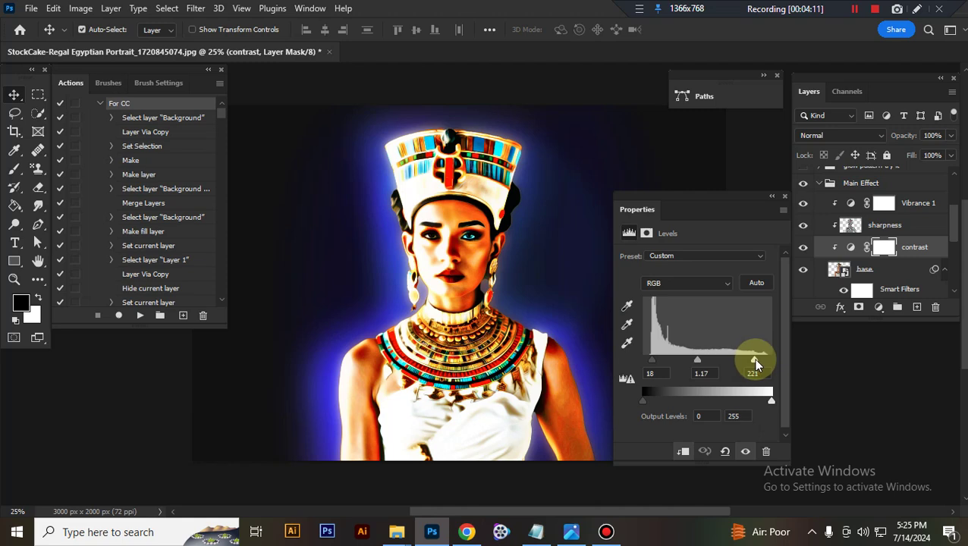
left_click(784, 197)
scroll(884, 243, "down", 2)
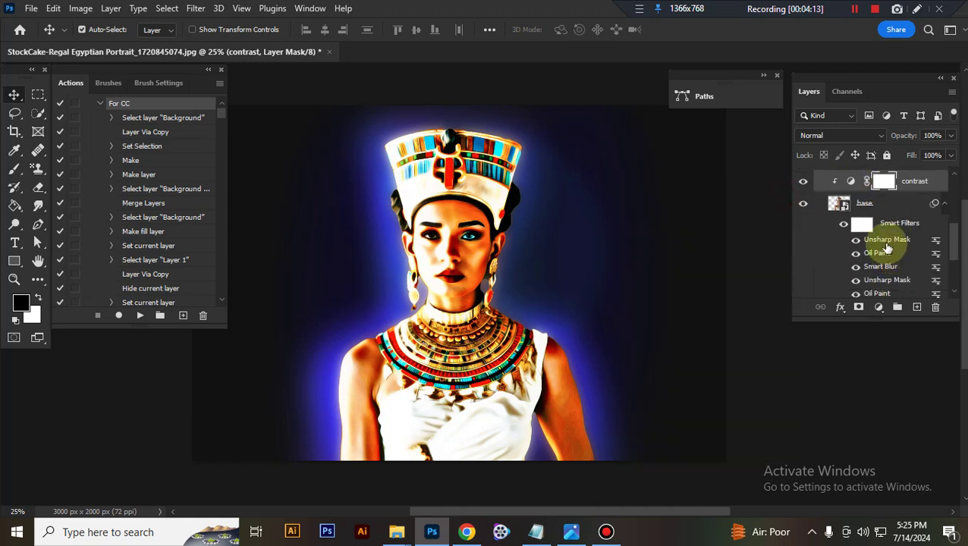
left_click(888, 204)
scroll(888, 204, "down", 1)
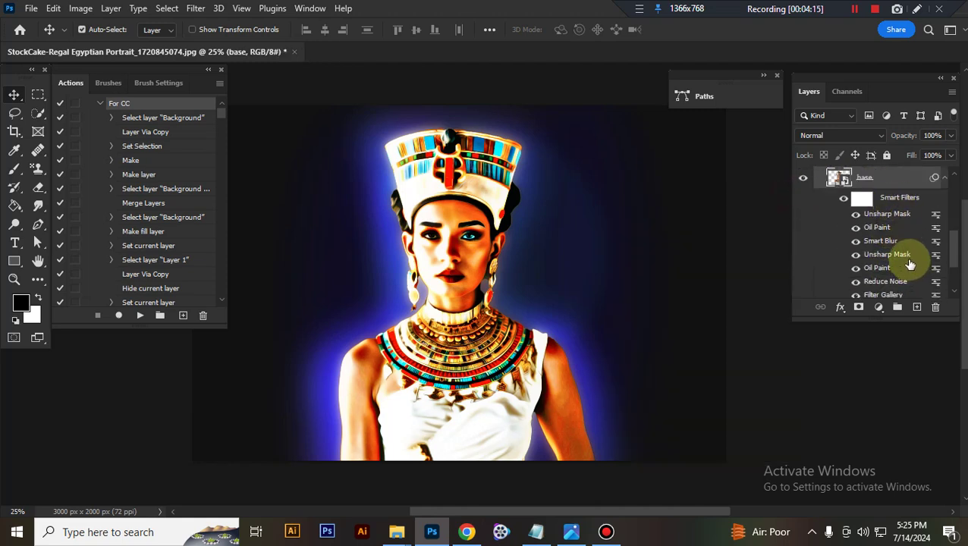
left_click(945, 181)
Toggle the blue glow group off and on to compare, leaving it visible, and collapse Main Effect.
left_click(862, 245)
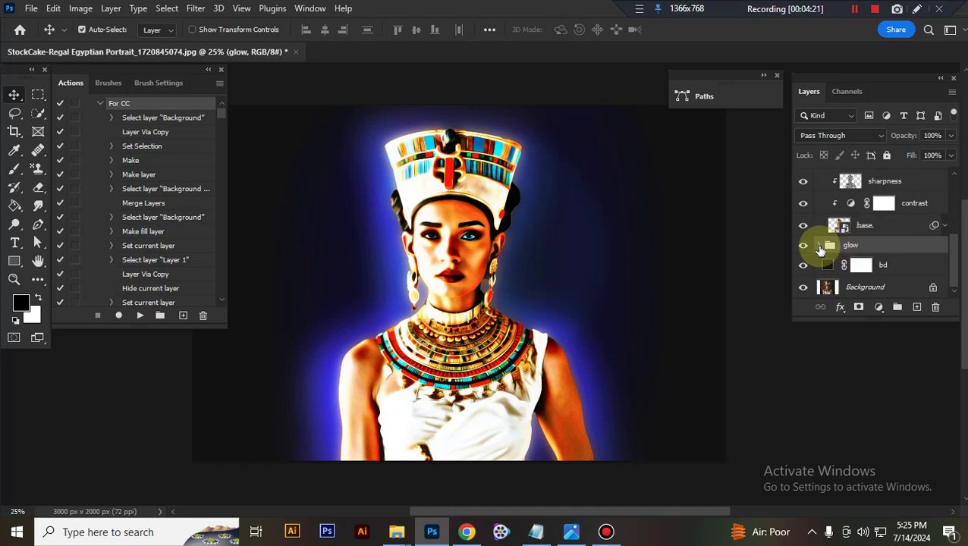
left_click(804, 246)
left_click(805, 246)
left_click(806, 247)
left_click(806, 248)
left_click(805, 247)
left_click(805, 248)
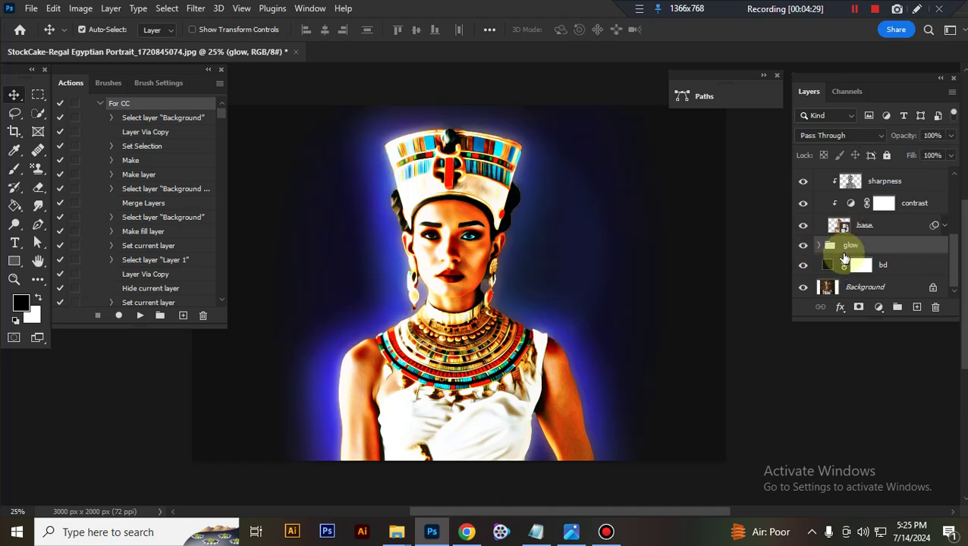
scroll(879, 241, "up", 4)
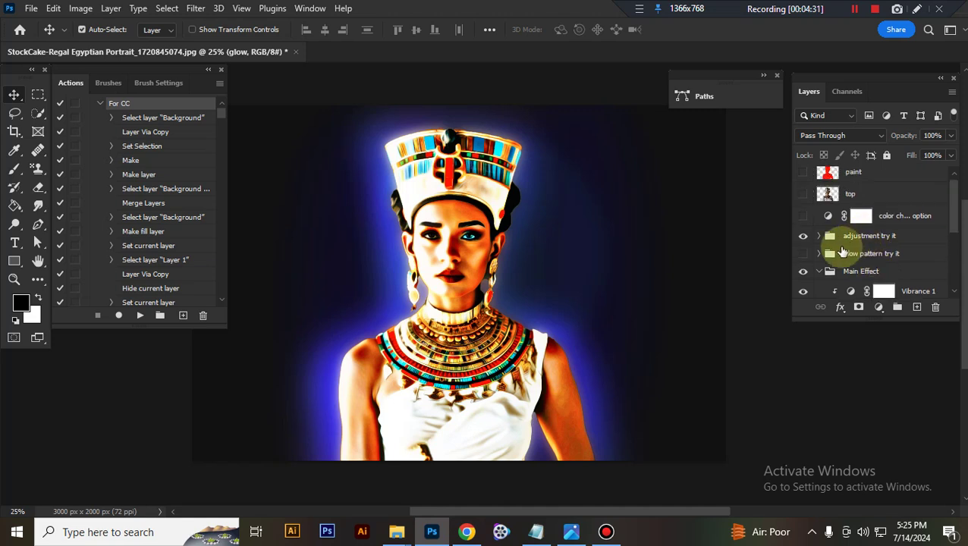
left_click(819, 271)
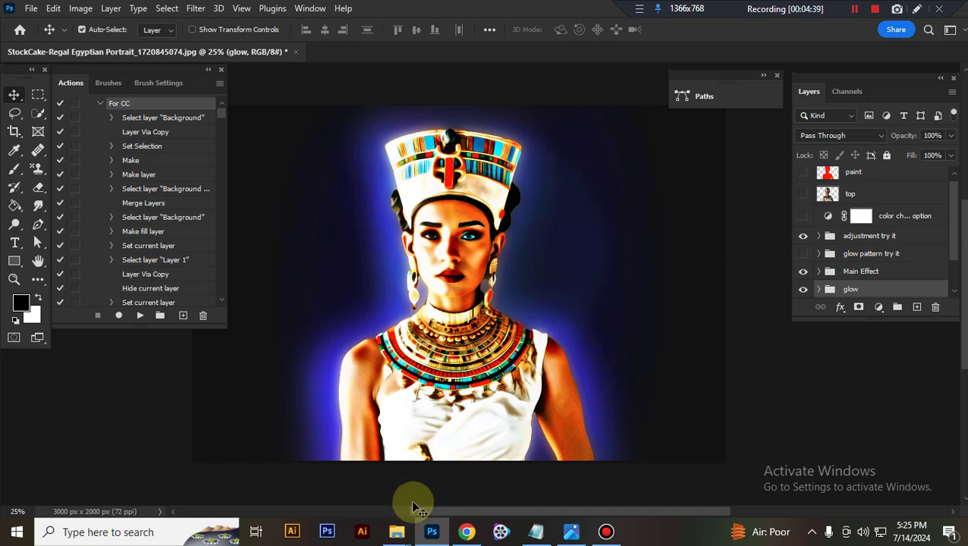
Select the Glow Oil Effect Template file in Explorer and bring it up in Photoshop.
mouse_move(399, 535)
left_click(332, 492)
left_click(236, 213)
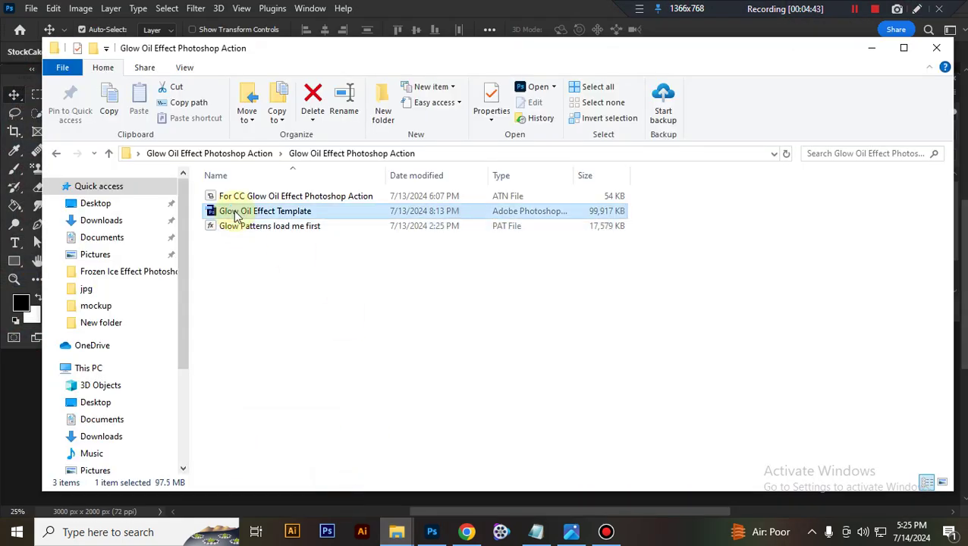
left_click(536, 6)
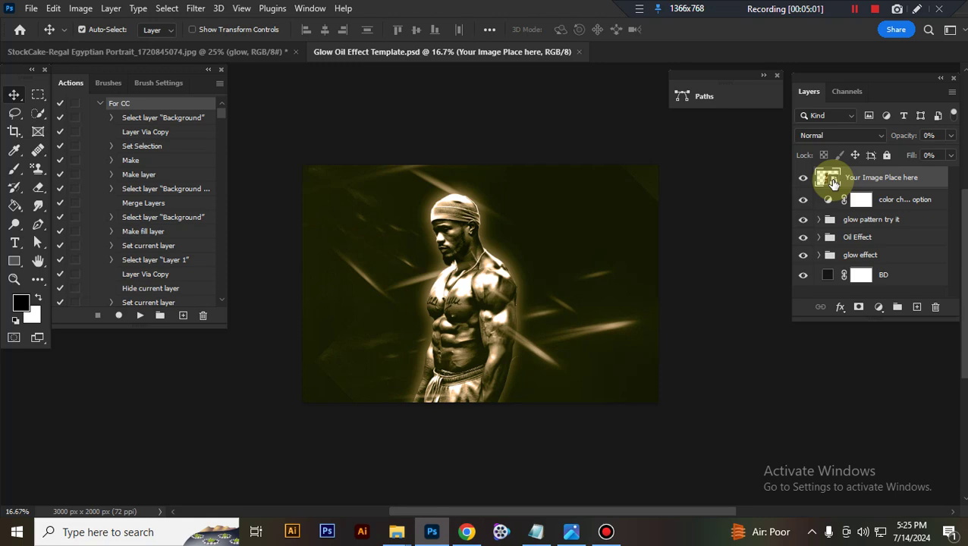
Open the 'Your Image Place here' smart object, then drag the portrait's top layer into top.psb.
double_click(833, 180)
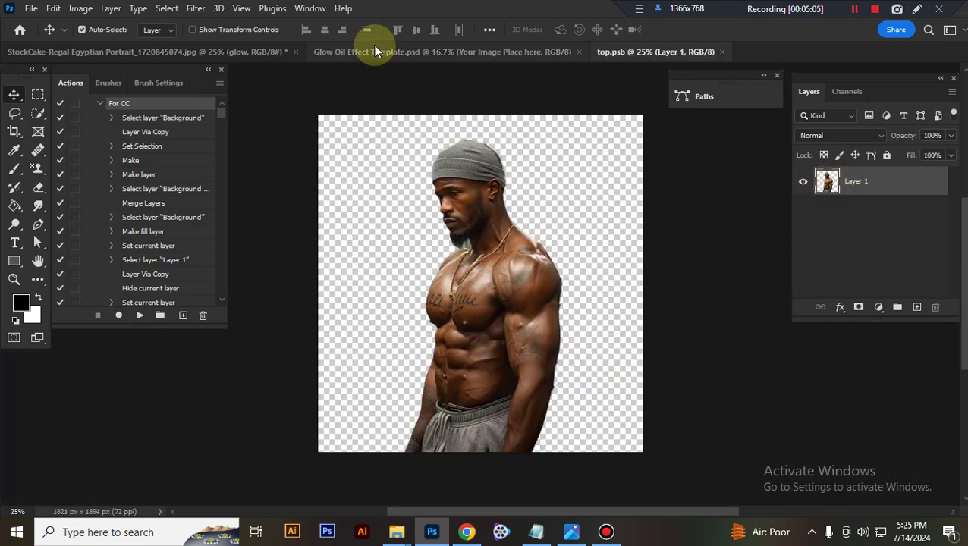
left_click(212, 54)
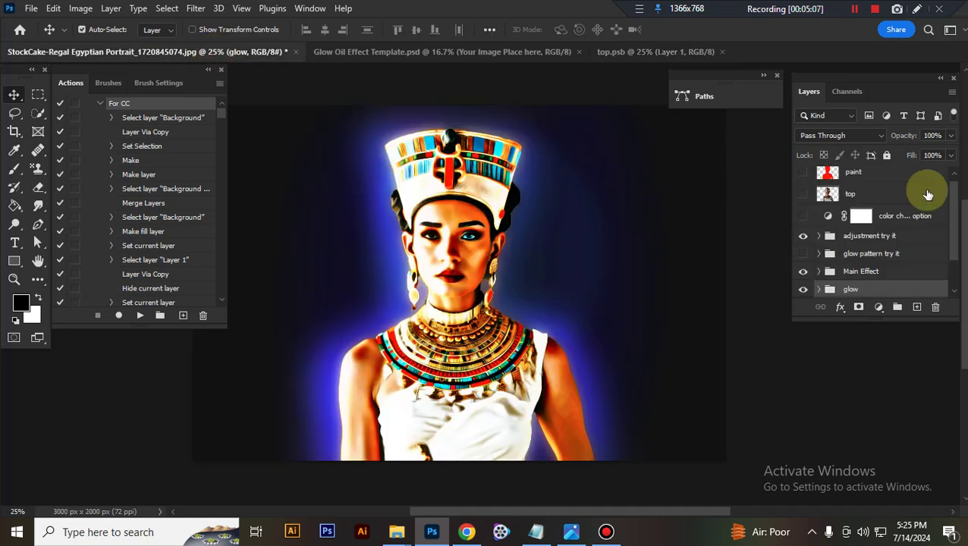
left_click(802, 173)
left_click(902, 197)
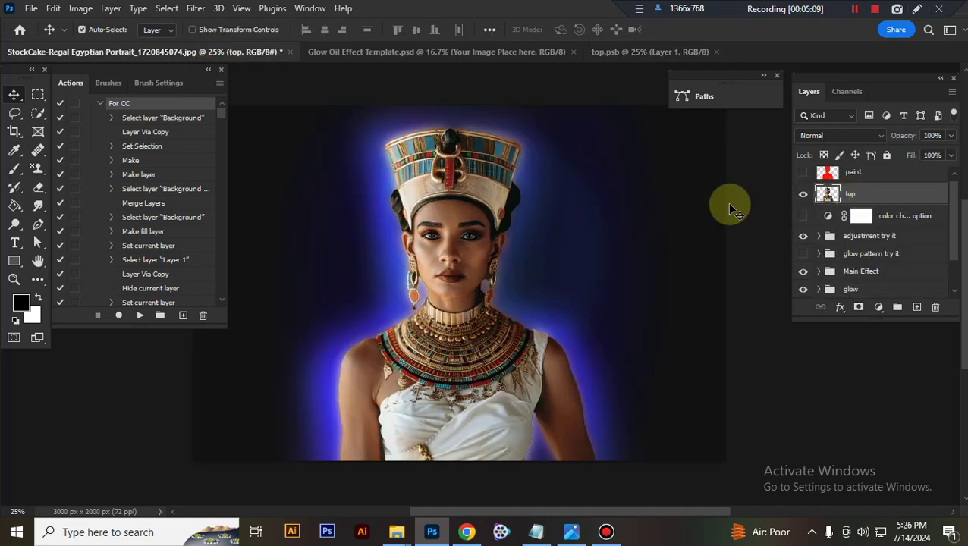
left_click(903, 196)
left_click_drag(903, 196, 499, 269)
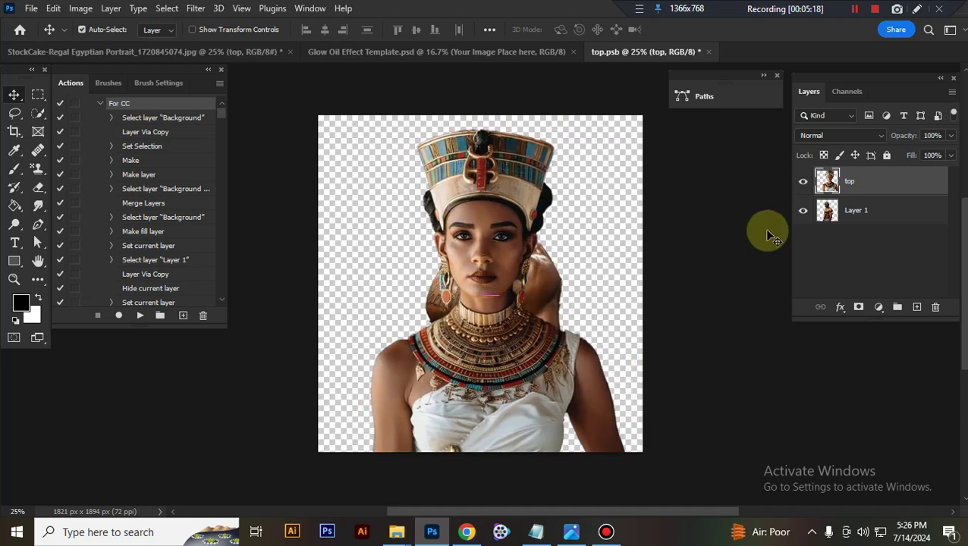
Drop the portrait into top.psb, hide Layer 1, and select the top layer.
left_click(865, 216)
left_click(802, 210)
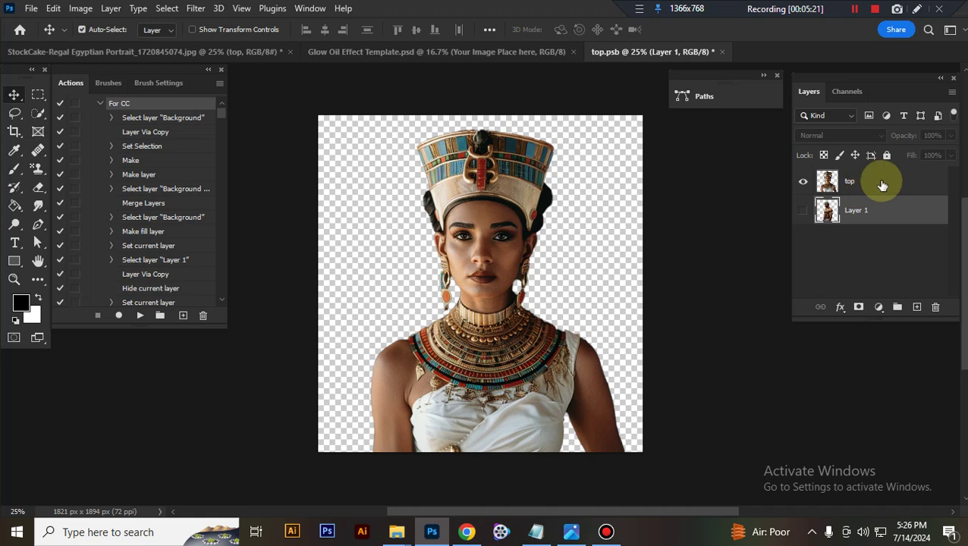
left_click(880, 182)
Scale the top portrait to 96.09% and nudge it into position, committing the transform.
key("ctrl+t")
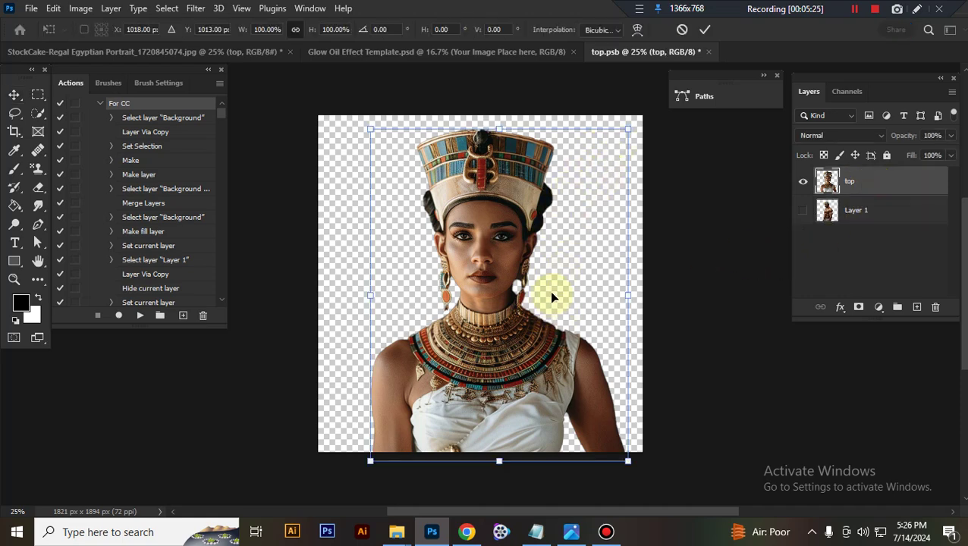
key("Left")
key("Left")
key("Left")
key("Left")
key("Left")
key("Left")
key("Left")
key("Left")
key("Left")
key("Left")
key("Left")
key("Left")
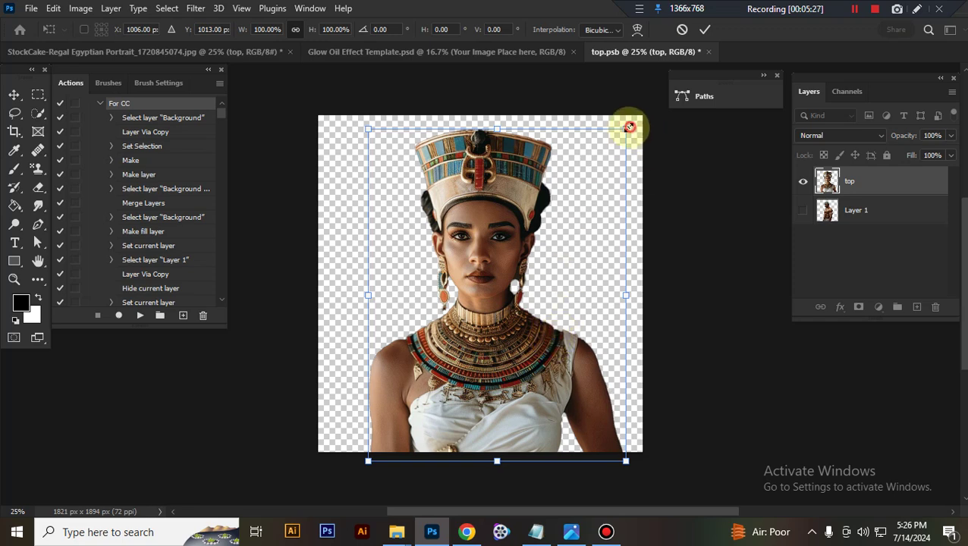
left_click_drag(625, 129, 615, 141)
key("shift+Up")
key("shift+Up")
key("shift+Up")
key("shift+Up")
key("shift+Up")
key("shift+Up")
key("shift+Up")
key("shift+Up")
key("shift+Up")
key("shift+Up")
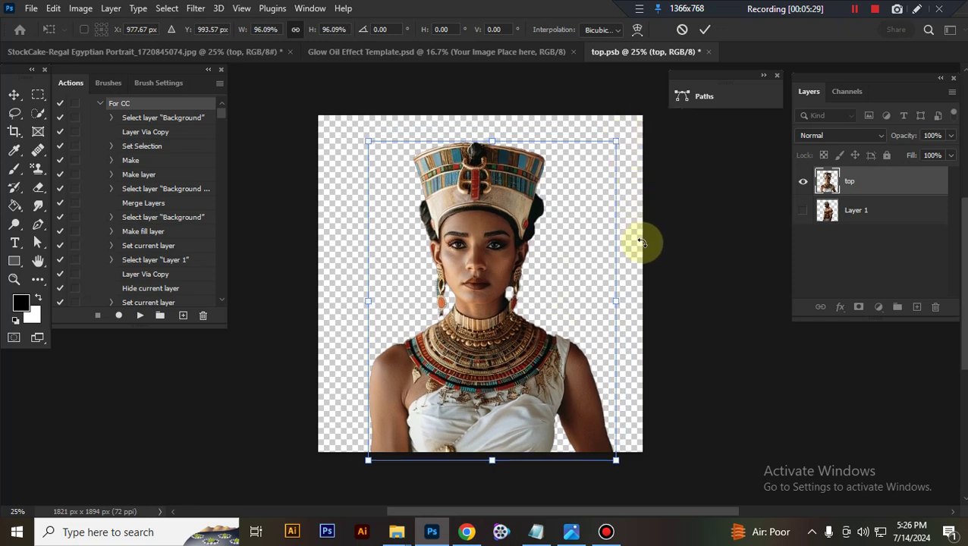
key("Down")
key("Down")
key("Down")
key("Down")
key("Down")
key("Down")
key("Down")
key("Down")
key("Down")
key("Down")
key("Down")
key("Down")
key("Down")
key("Down")
key("Down")
key("Down")
key("Down")
key("Down")
key("Down")
key("Down")
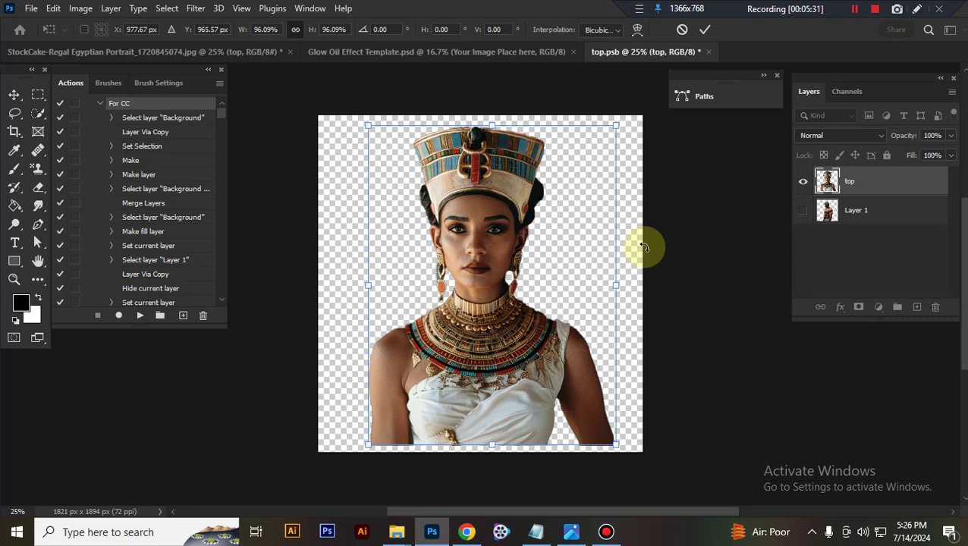
key("Down")
key("Down")
key("Down")
key("Down")
key("Down")
key("Down")
key("Down")
key("Down")
key("Down")
key("Down")
key("Down")
key("Down")
key("Down")
key("Down")
key("Down")
key("Down")
key("Left")
key("Left")
key("Left")
key("Left")
key("Left")
key("Left")
key("Left")
key("Left")
key("Left")
key("Left")
key("Left")
key("Left")
key("Left")
key("Left")
key("Left")
key("Left")
key("Left")
key("Left")
key("Left")
key("Left")
key("Up")
key("Up")
key("Up")
key("Up")
key("Up")
key("Up")
key("Up")
key("Up")
key("Left")
key("Left")
key("Left")
key("Left")
key("Left")
key("Left")
key("Left")
key("Left")
key("Left")
key("Left")
key("Left")
key("Left")
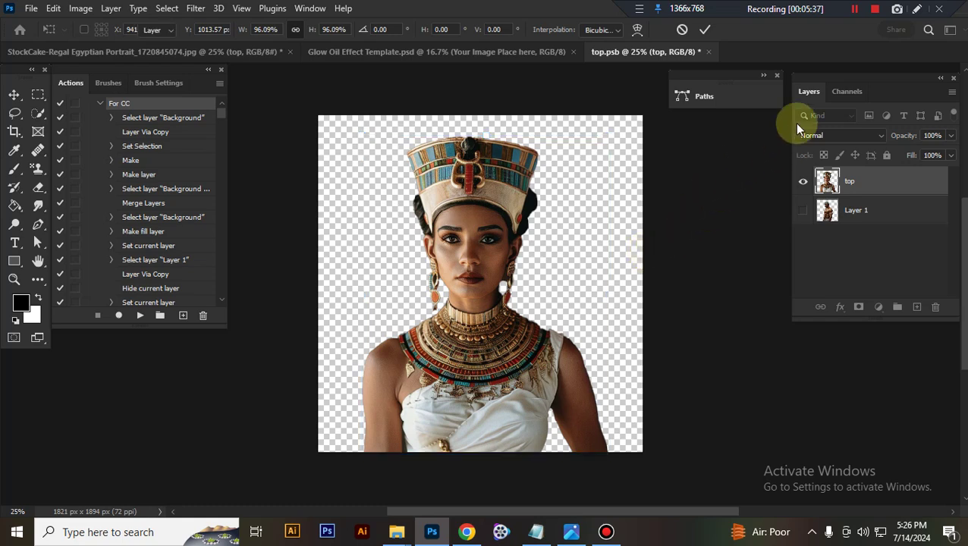
left_click(705, 29)
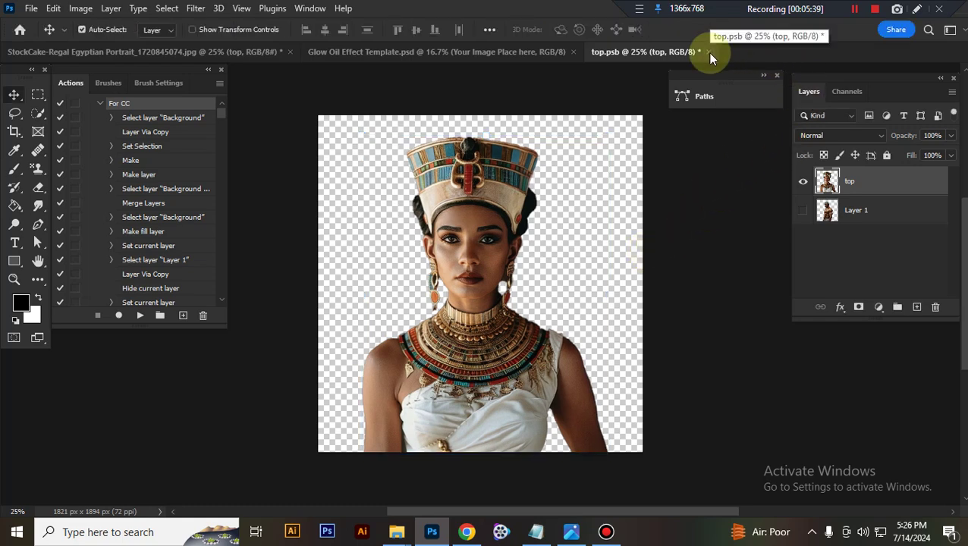
Save and close top.psb, then return to the Glow Oil Effect Template document.
left_click(708, 52)
left_click(419, 206)
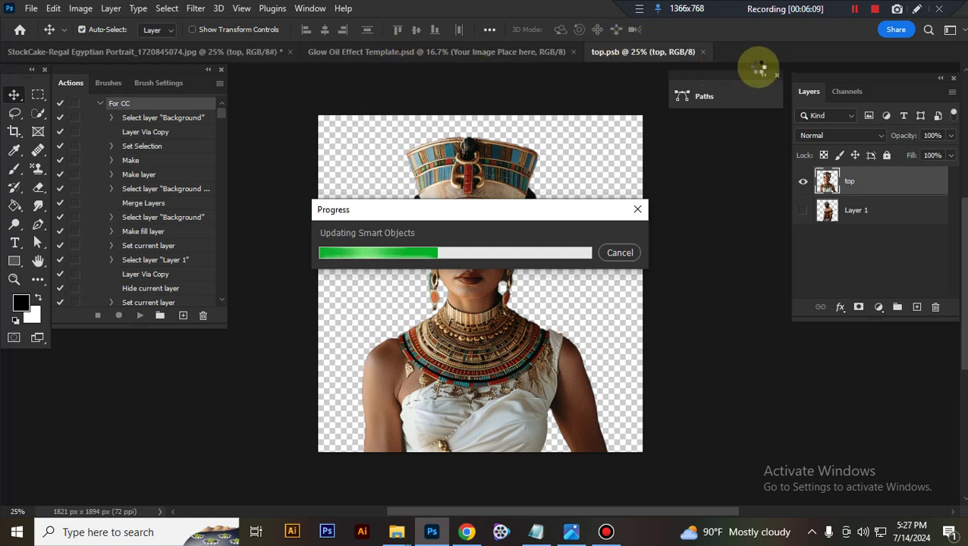
left_click(854, 10)
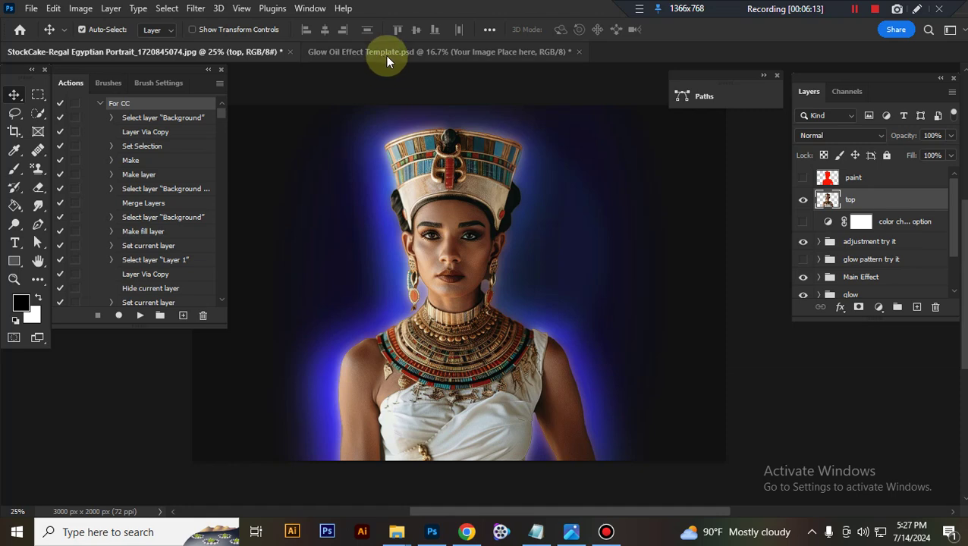
left_click(382, 51)
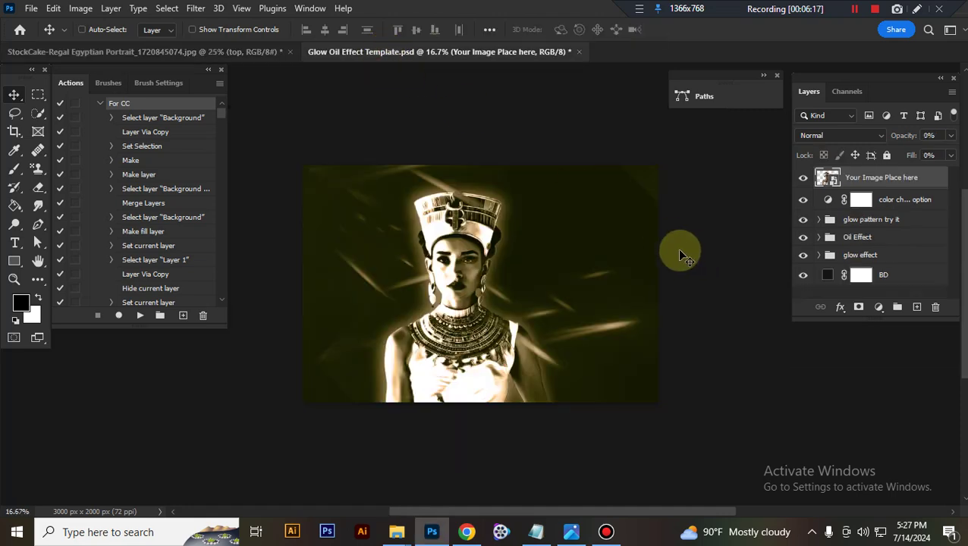
key("ctrl+plus")
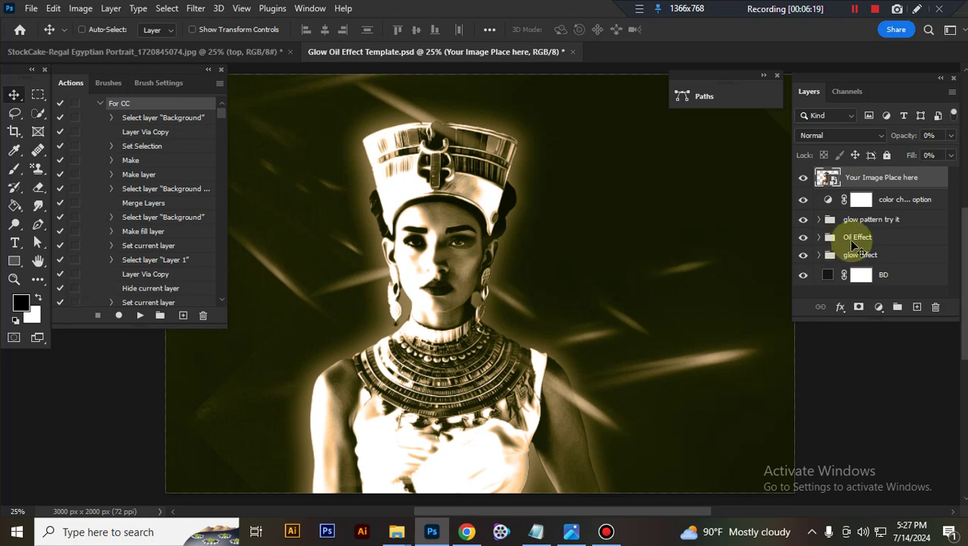
key("ctrl+plus")
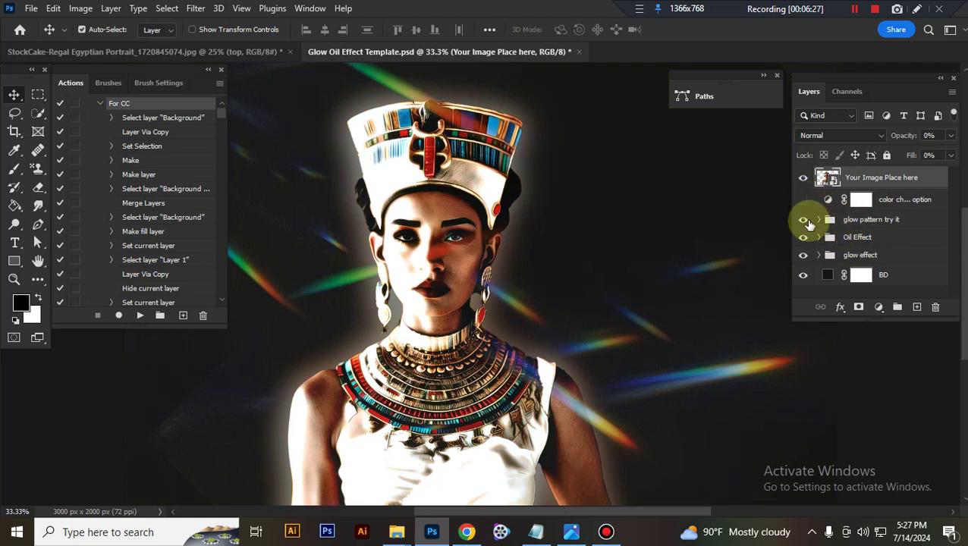
left_click(804, 223)
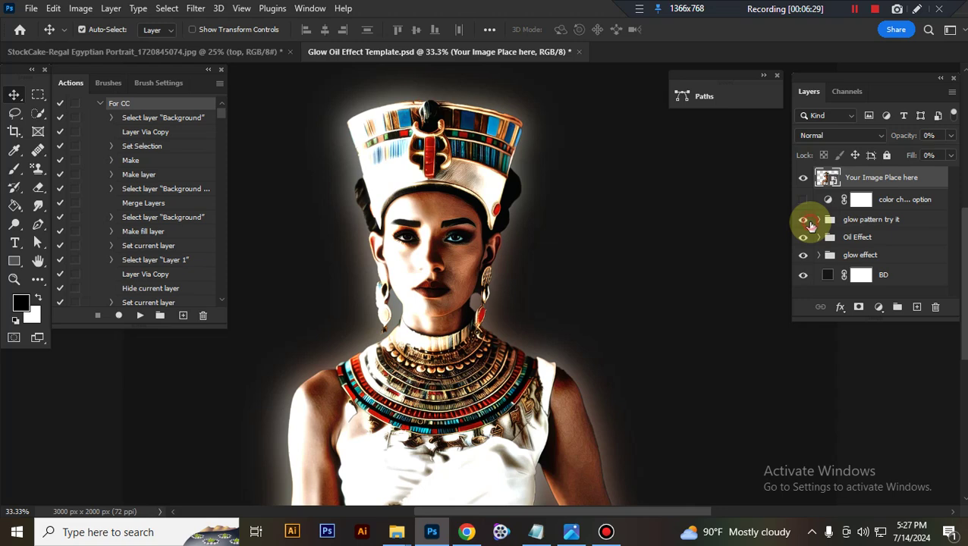
left_click(804, 221)
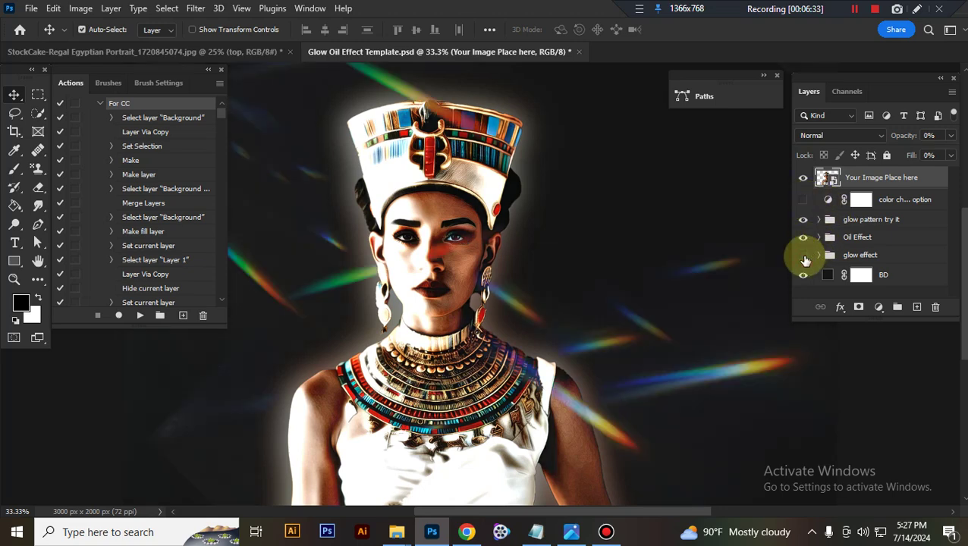
left_click(804, 256)
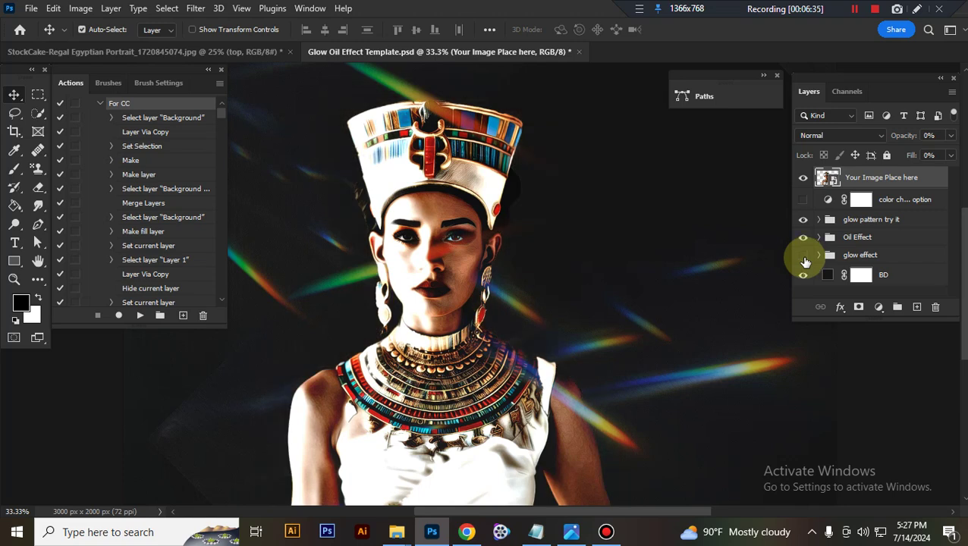
left_click(803, 200)
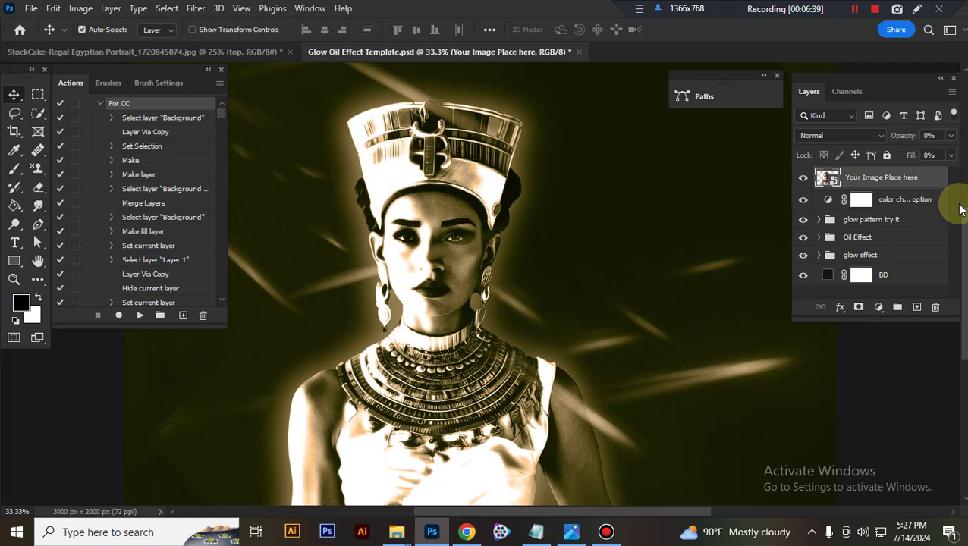
Try blue-to-pink, rainbow and striped blue-orange gradient map presets, then hide the colour-change layer.
double_click(829, 203)
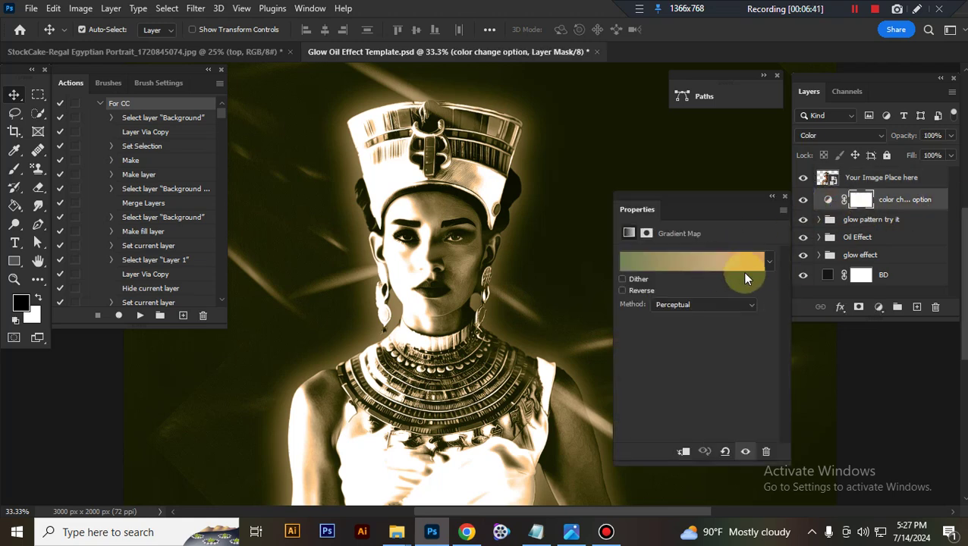
left_click(770, 263)
left_click(704, 301)
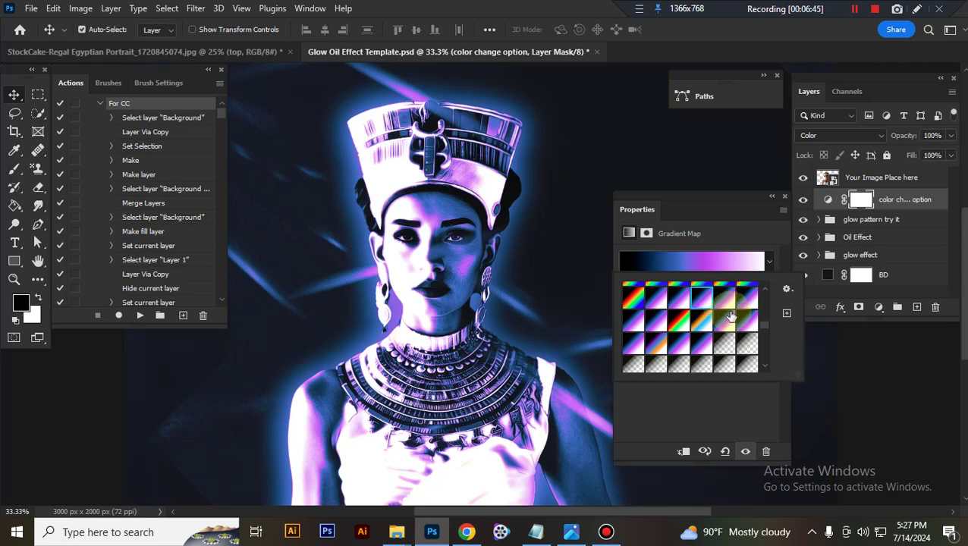
scroll(730, 317, "up", 1)
left_click(730, 317)
scroll(733, 314, "up", 1)
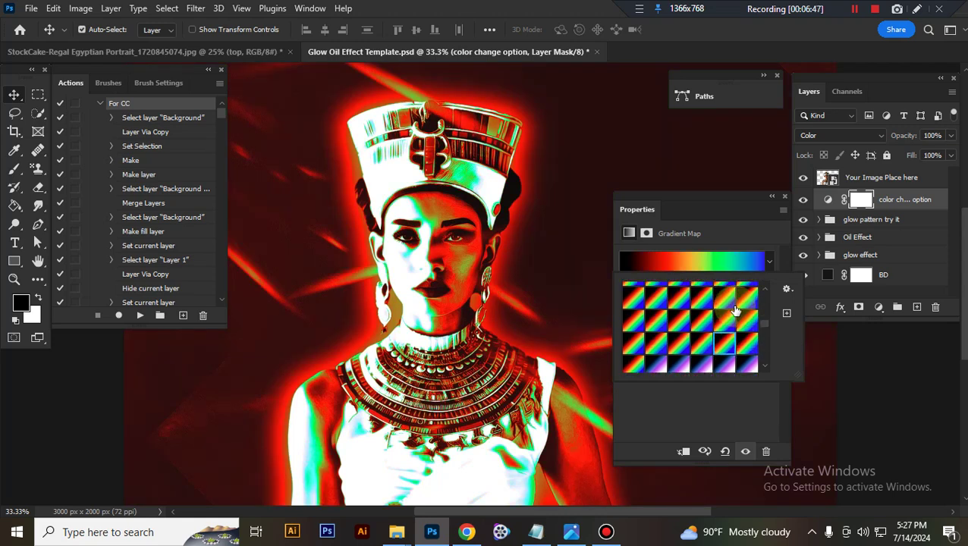
scroll(735, 311, "up", 3)
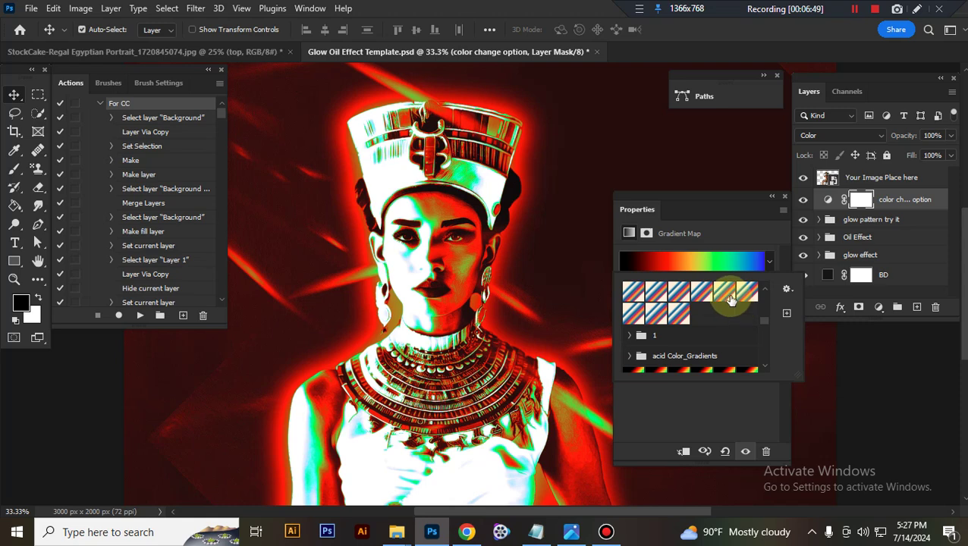
left_click(731, 298)
left_click(728, 404)
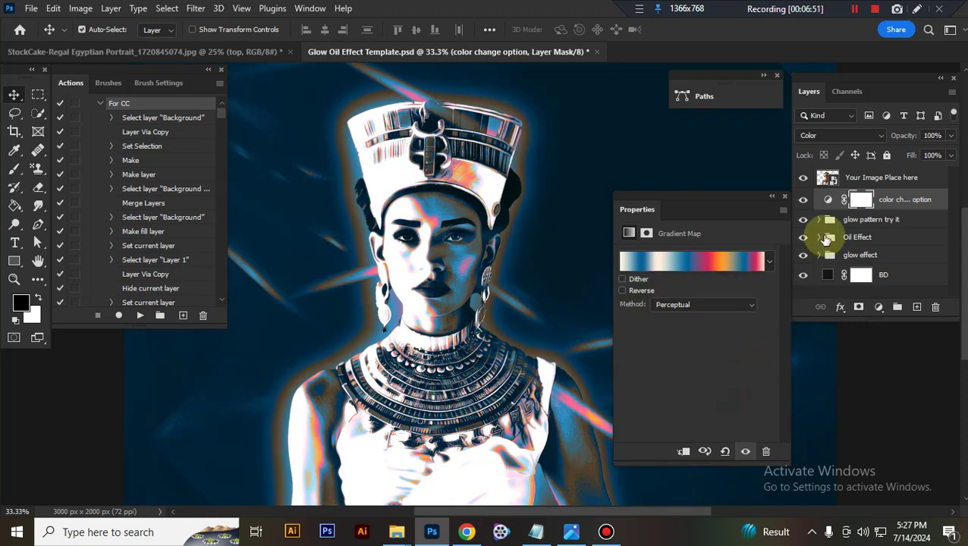
left_click(799, 201)
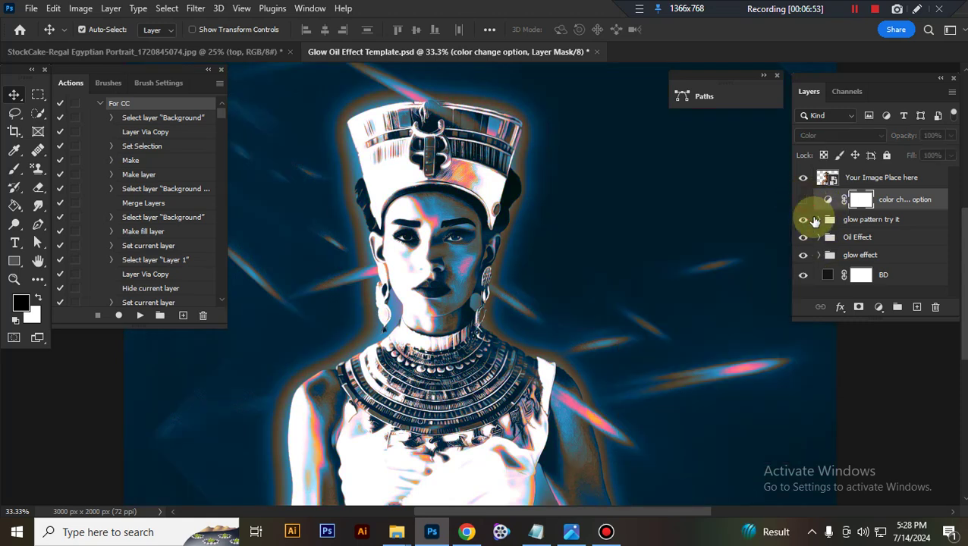
left_click(803, 179)
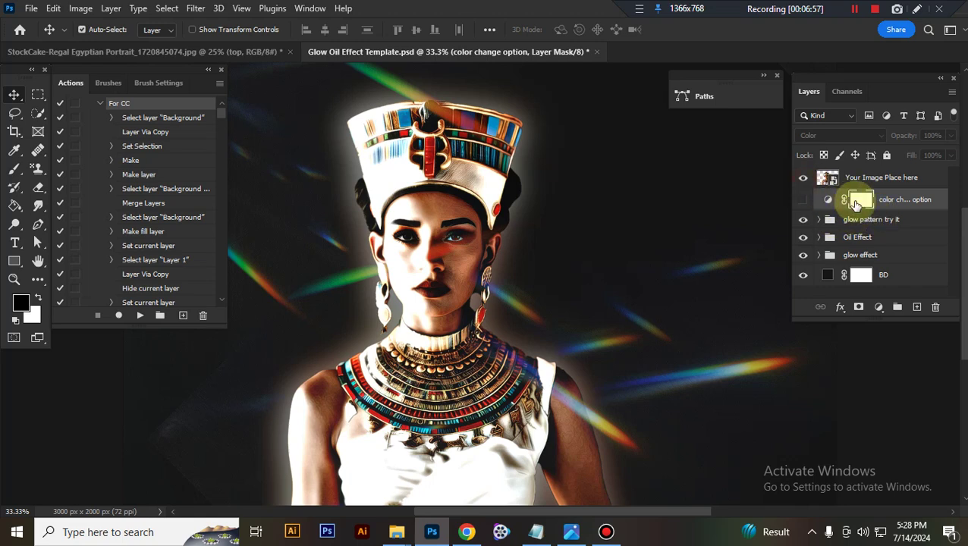